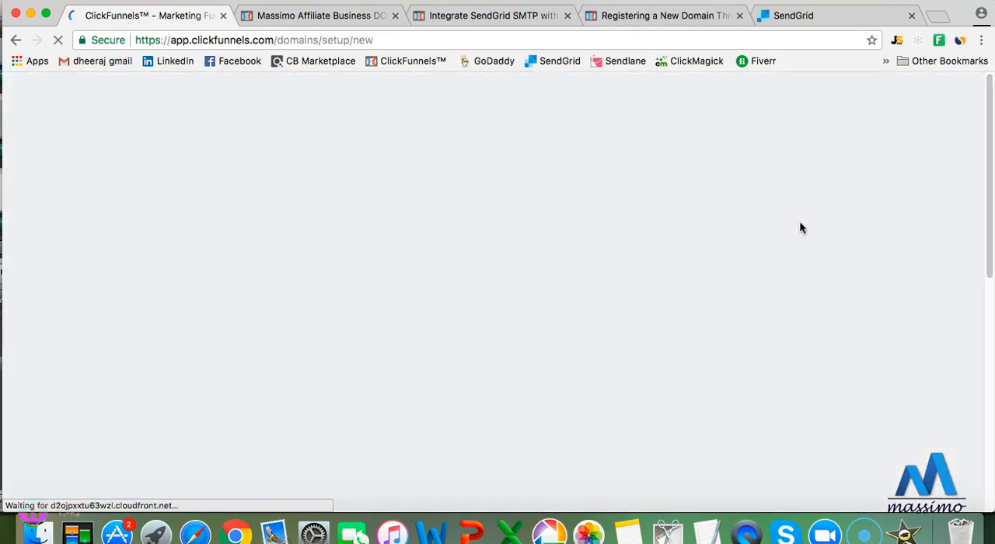
Review the two domain setup options and proceed with choosing a new domain to register
{"action": "scroll", "coordinate": [642, 234], "scroll_direction": "down", "scroll_amount": 5}
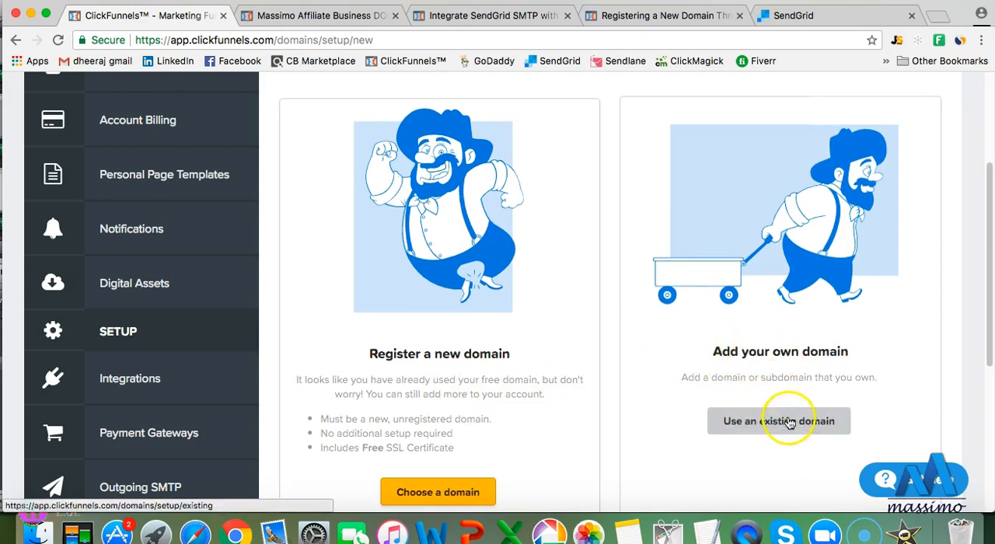
{"action": "scroll", "coordinate": [576, 396], "scroll_direction": "down", "scroll_amount": 3}
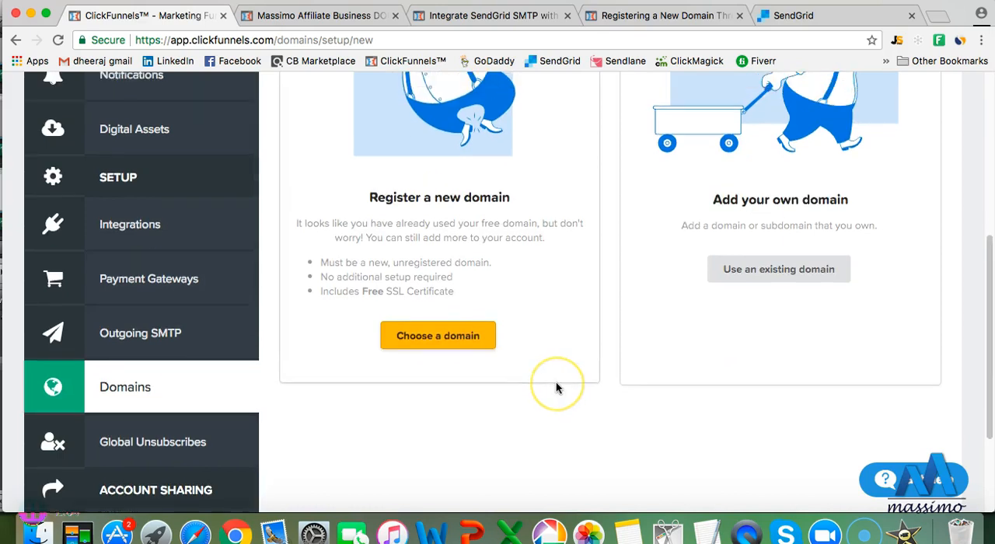
{"action": "scroll", "coordinate": [556, 387], "scroll_direction": "up", "scroll_amount": 1}
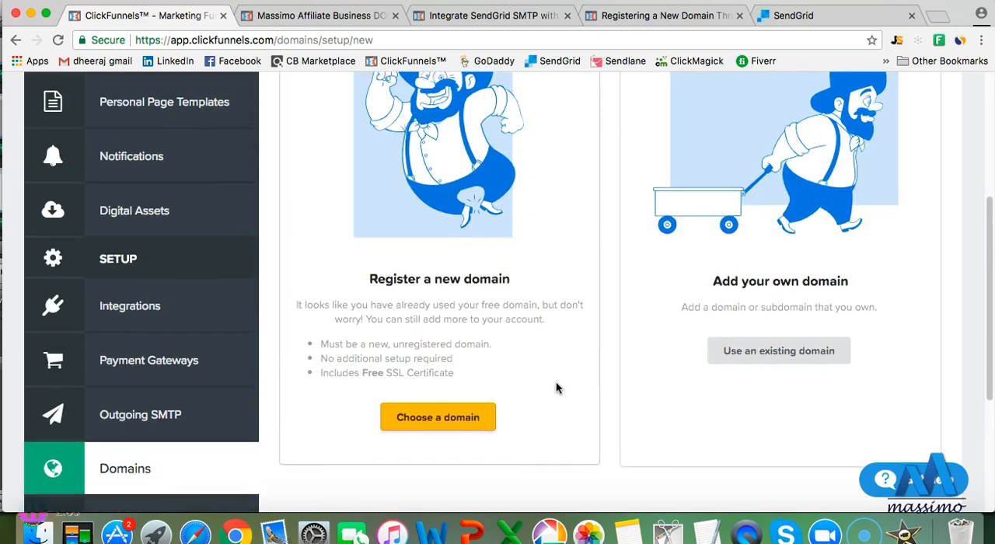
{"action": "scroll", "coordinate": [556, 388], "scroll_direction": "up", "scroll_amount": 1}
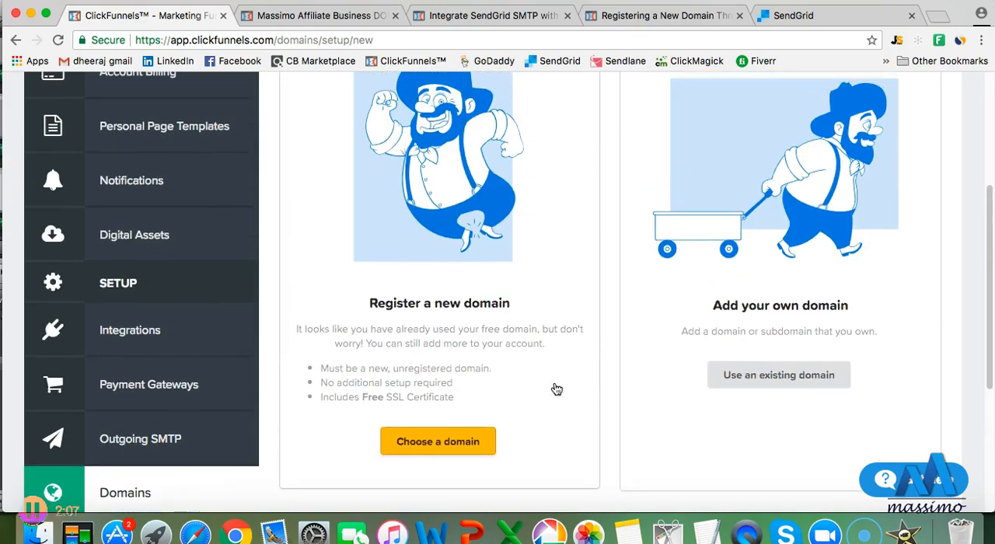
{"action": "left_click", "coordinate": [457, 441]}
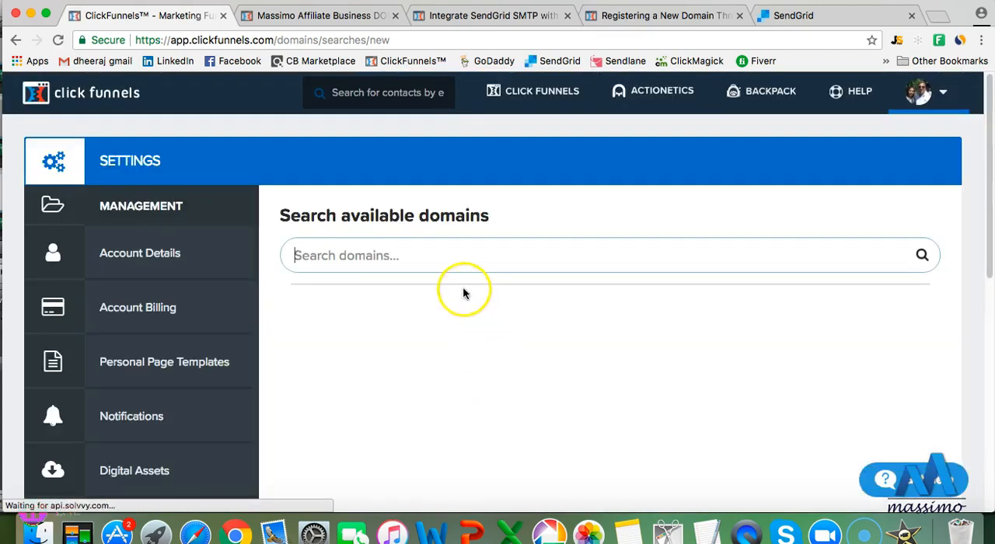
Search the available domains for "businessinabox"
{"action": "left_click", "coordinate": [414, 255]}
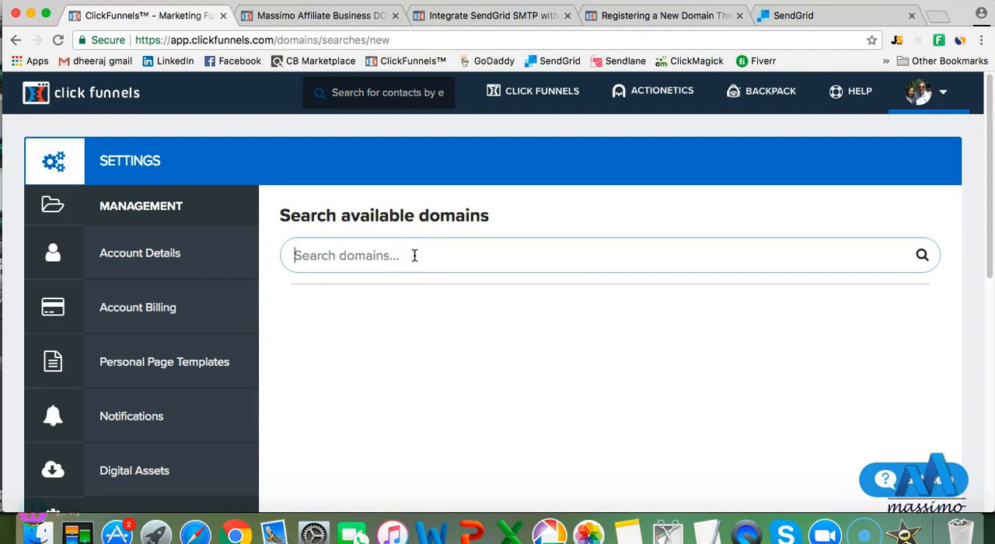
{"action": "type", "text": "busiss"}
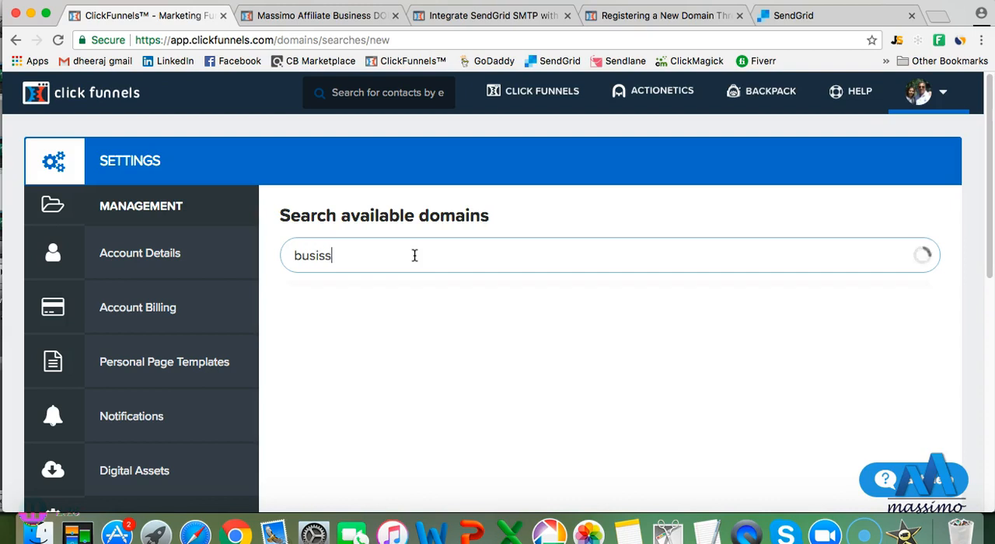
{"action": "key", "text": "BackSpace"}
{"action": "key", "text": "BackSpace"}
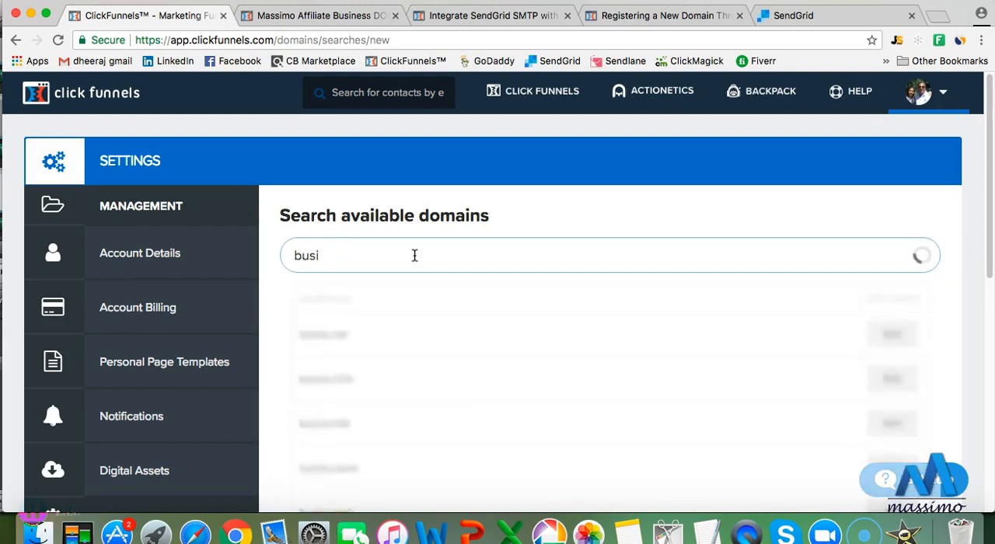
{"action": "type", "text": "ness"}
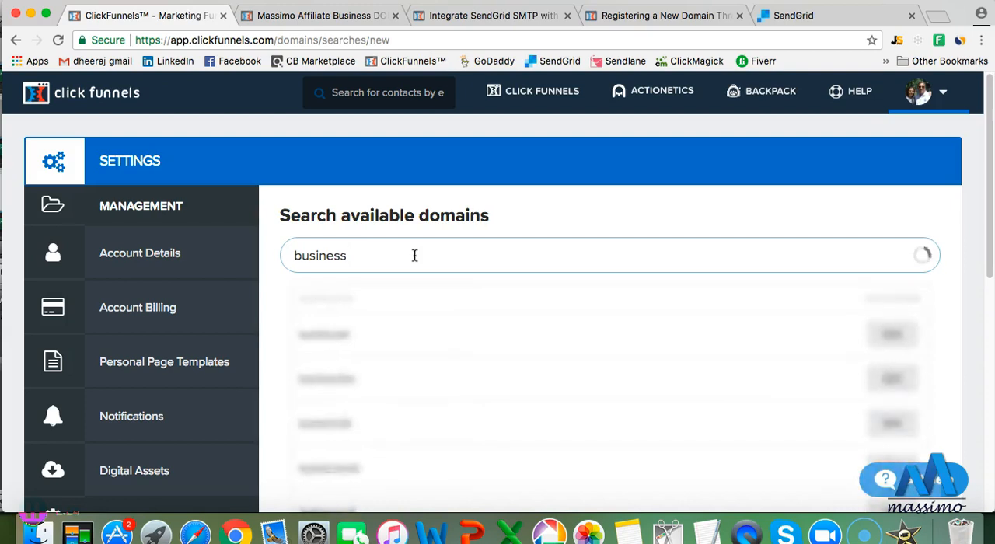
{"action": "type", "text": "inabox"}
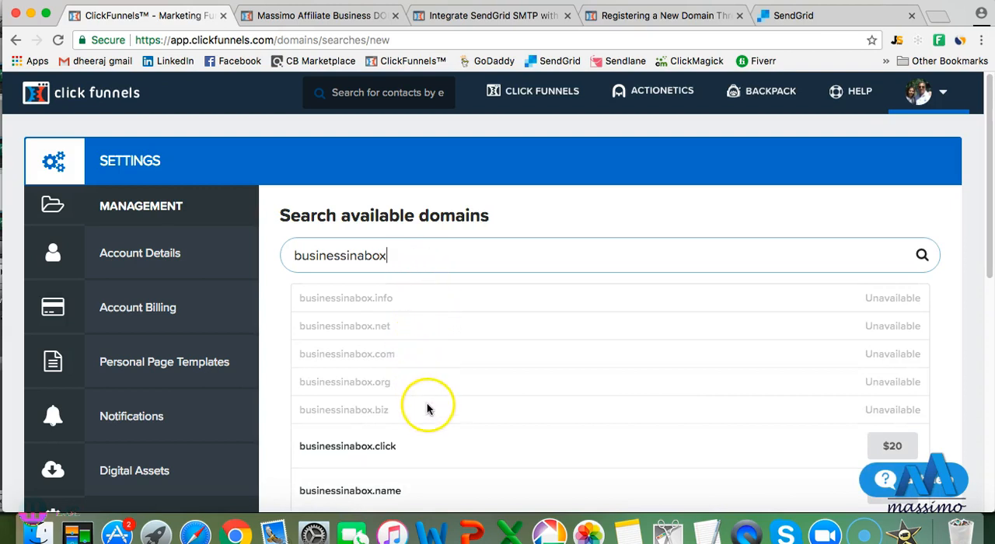
Replace the domain search term with "onlinefreeaffiliate" to check its available extensions
{"action": "left_click", "coordinate": [401, 256]}
{"action": "left_click_drag", "start_coordinate": [401, 257], "coordinate": [295, 244]}
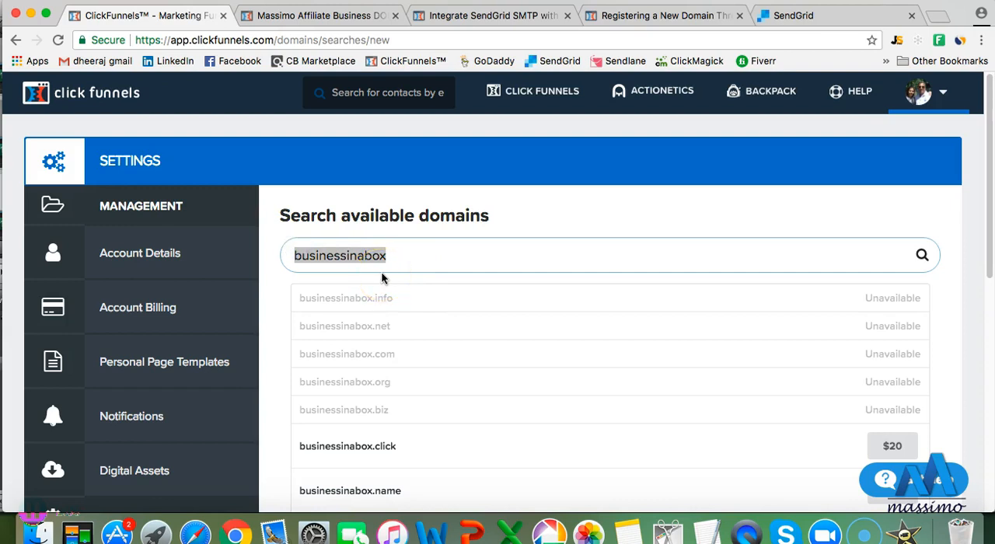
{"action": "type", "text": "on"}
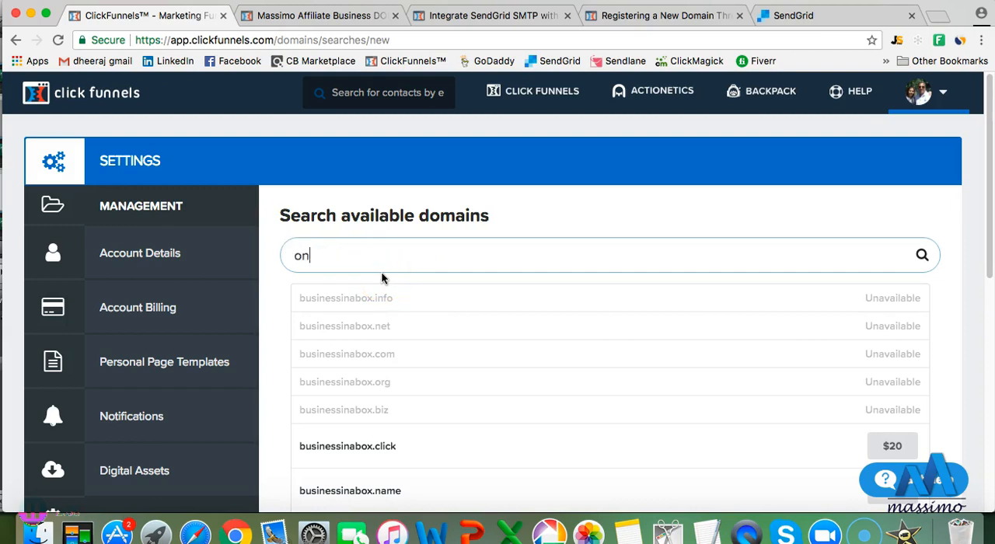
{"action": "type", "text": "linefree"}
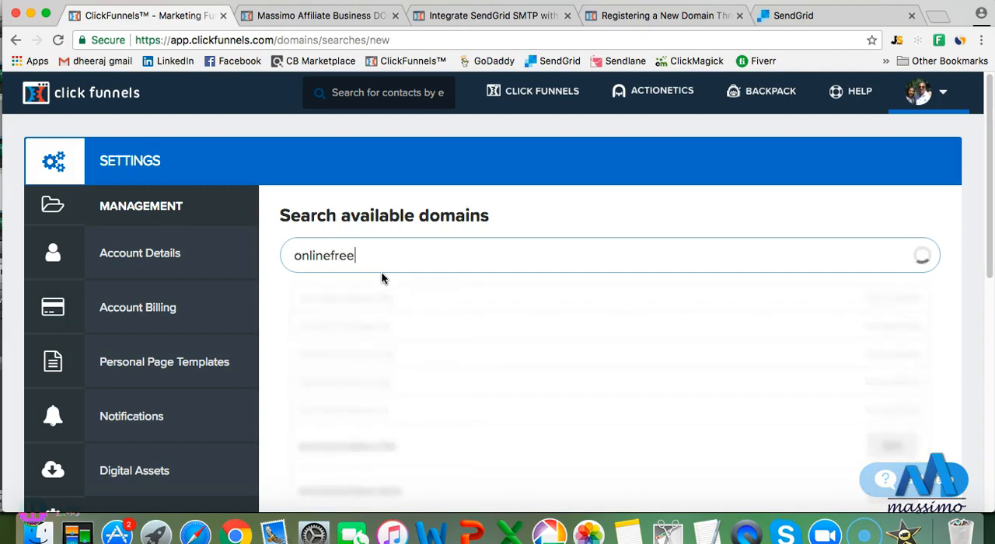
{"action": "type", "text": "aff"}
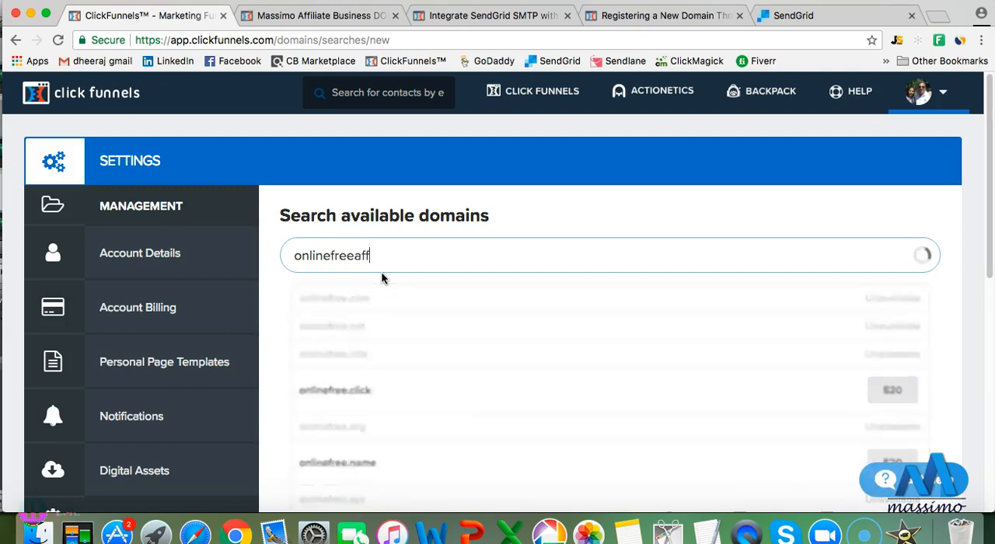
{"action": "type", "text": "iliate"}
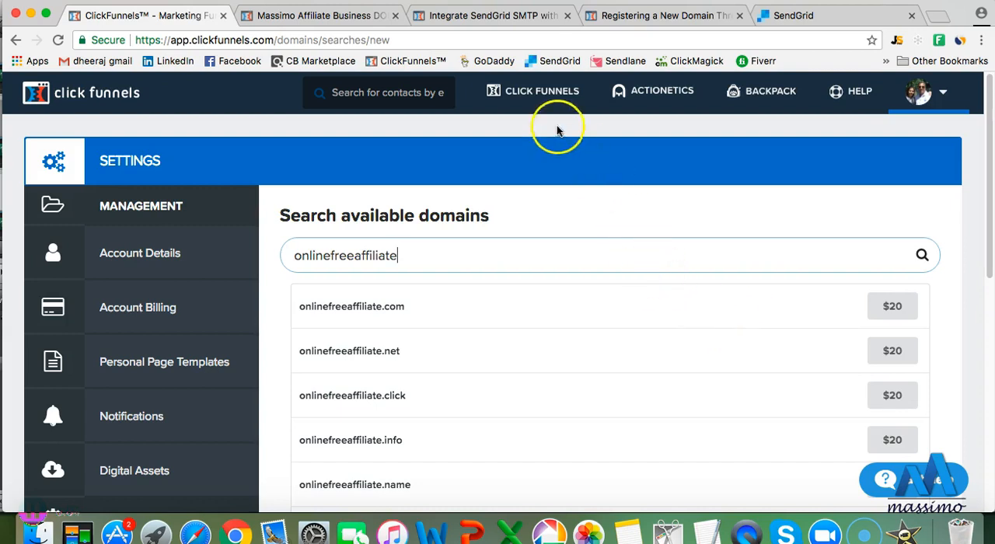
Consult Step #4 on the course page and switch to the help article on registering a new domain through ClickFunnels
{"action": "mouse_move", "coordinate": [554, 93]}
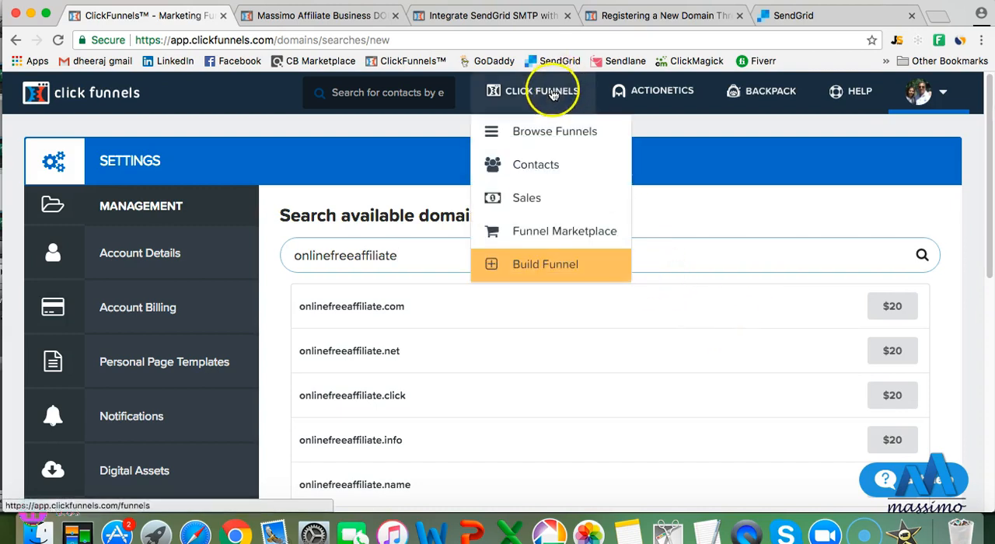
{"action": "left_click", "coordinate": [327, 16]}
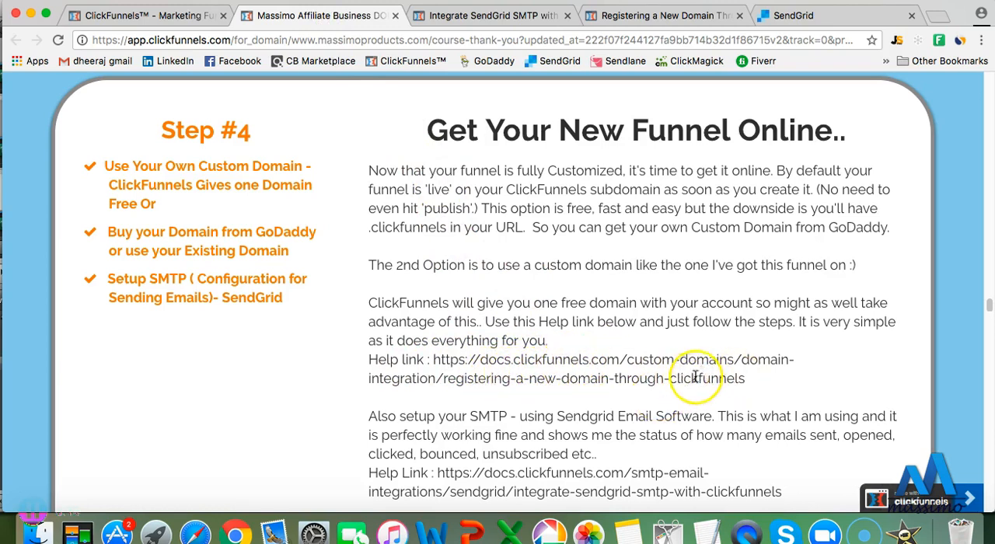
{"action": "left_click", "coordinate": [628, 16]}
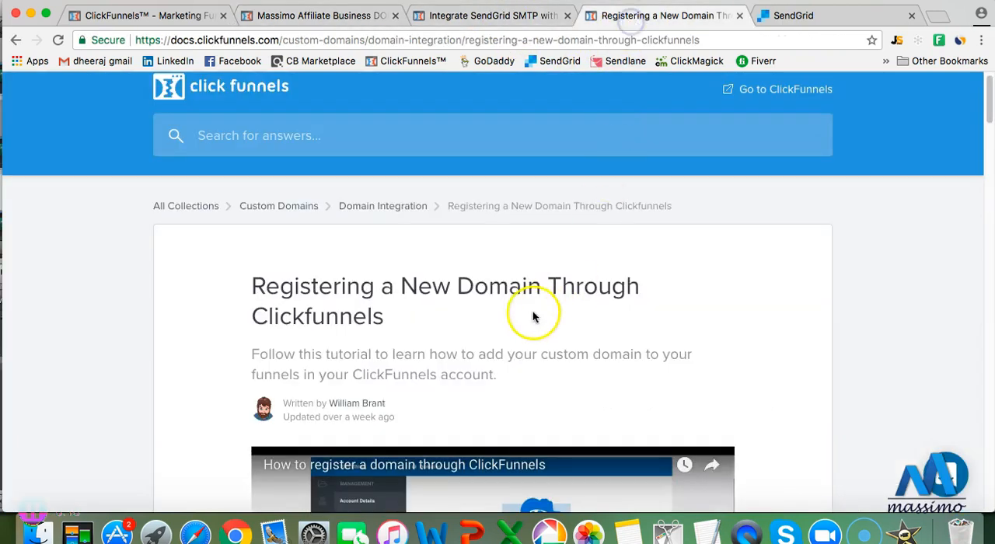
Read the article's introduction and Steps 1 to 3 on domain settings, adding a new domain and finding a domain
{"action": "scroll", "coordinate": [470, 322], "scroll_direction": "down", "scroll_amount": 5}
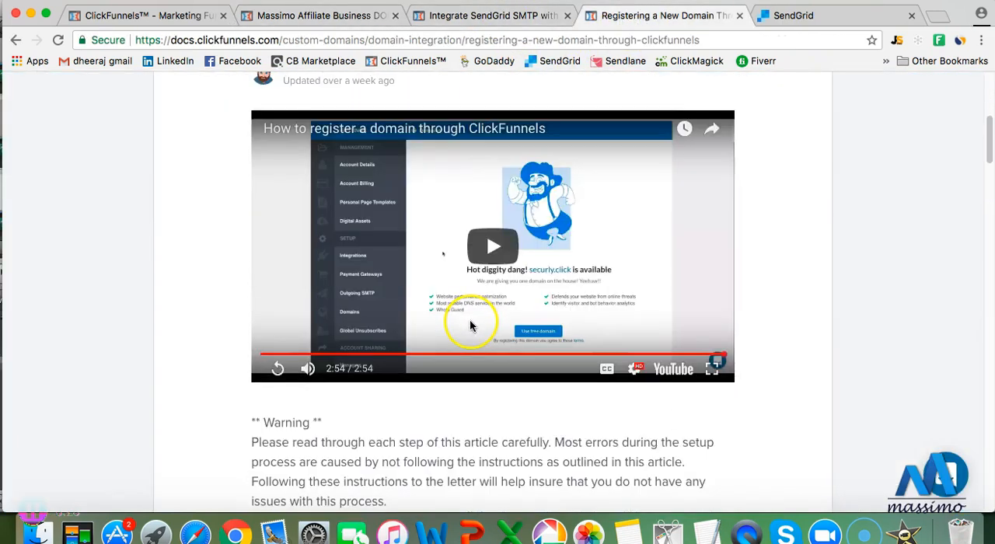
{"action": "scroll", "coordinate": [478, 325], "scroll_direction": "down", "scroll_amount": 1}
{"action": "scroll", "coordinate": [471, 307], "scroll_direction": "down", "scroll_amount": 1}
{"action": "scroll", "coordinate": [471, 307], "scroll_direction": "down", "scroll_amount": 5}
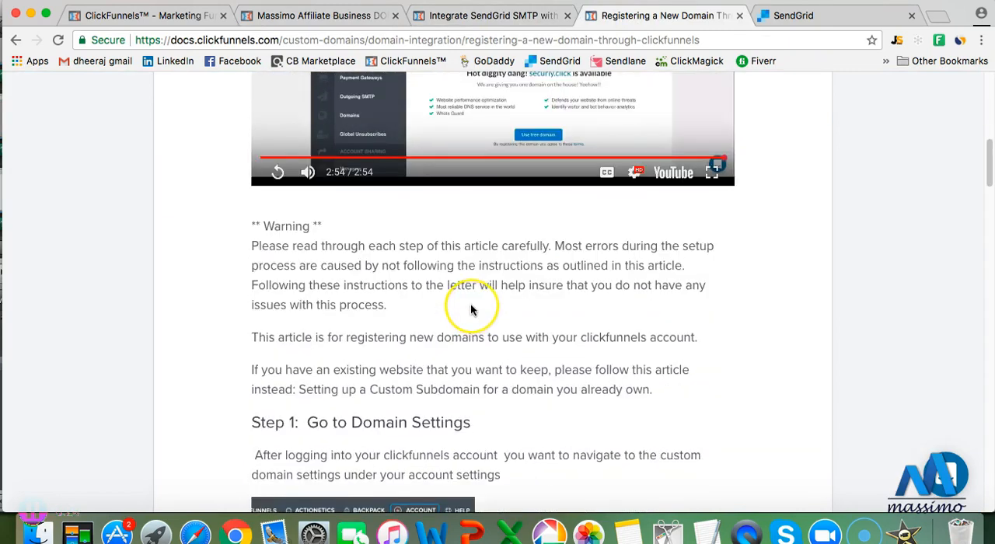
{"action": "scroll", "coordinate": [470, 309], "scroll_direction": "down", "scroll_amount": 2}
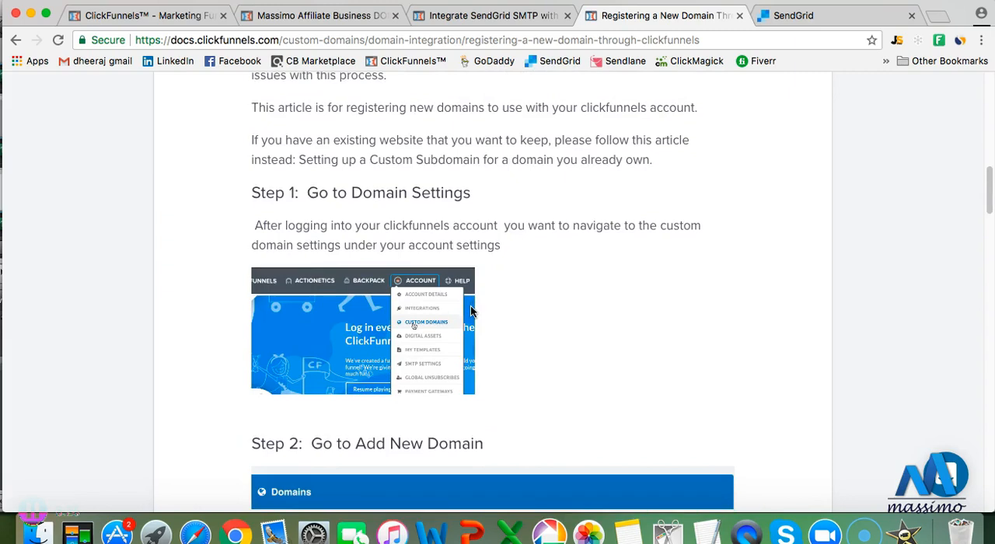
{"action": "scroll", "coordinate": [470, 307], "scroll_direction": "down", "scroll_amount": 2}
{"action": "scroll", "coordinate": [471, 307], "scroll_direction": "down", "scroll_amount": 2}
{"action": "left_click", "coordinate": [573, 315]}
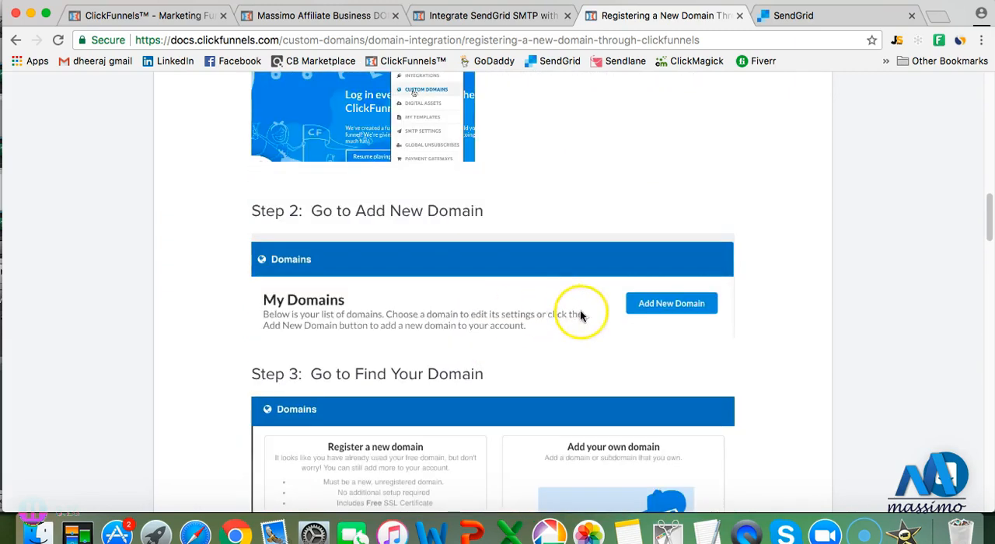
{"action": "scroll", "coordinate": [437, 328], "scroll_direction": "down", "scroll_amount": 3}
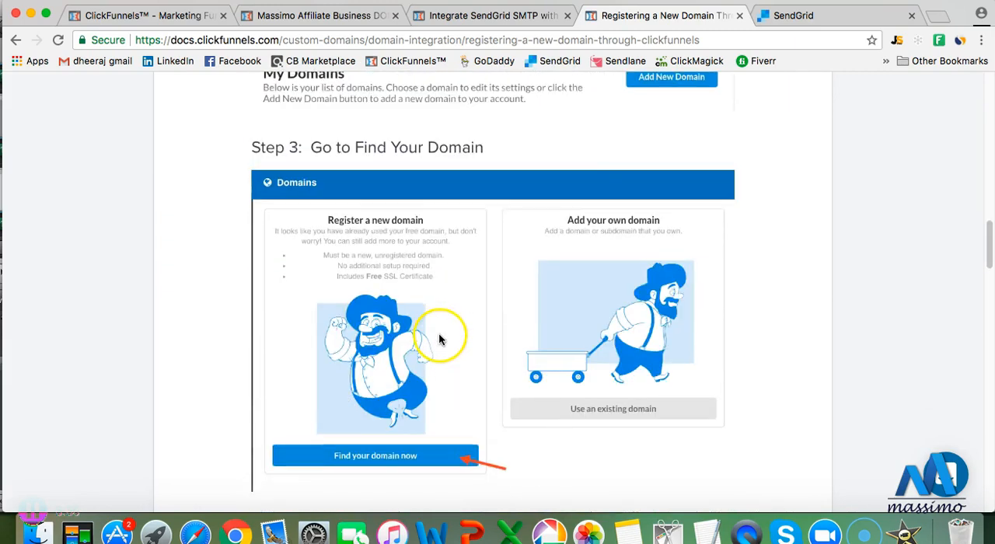
{"action": "scroll", "coordinate": [439, 335], "scroll_direction": "down", "scroll_amount": 1}
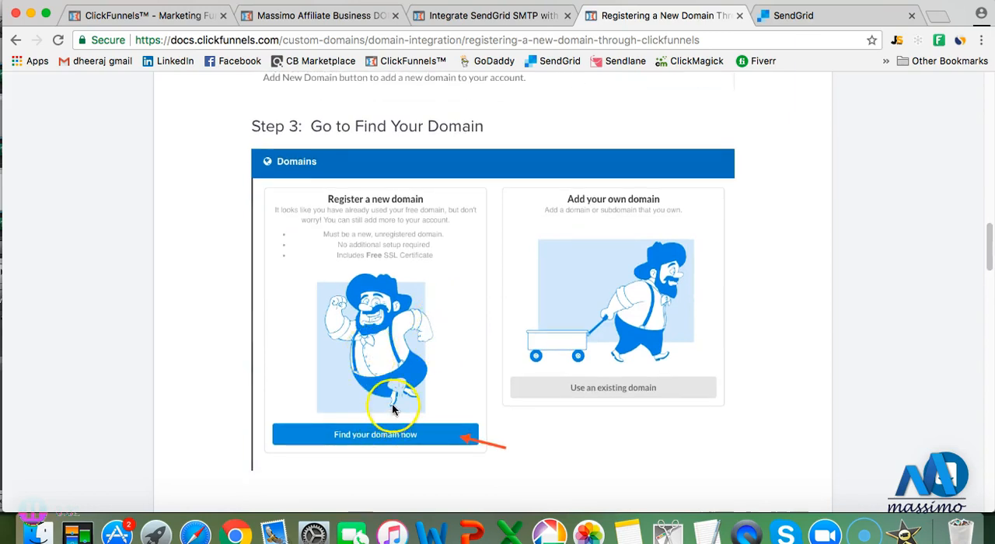
Read the article's Steps 4 to 6 on searching for, verifying and configuring a domain, and return to its beginning
{"action": "scroll", "coordinate": [393, 411], "scroll_direction": "down", "scroll_amount": 3}
{"action": "scroll", "coordinate": [392, 410], "scroll_direction": "down", "scroll_amount": 2}
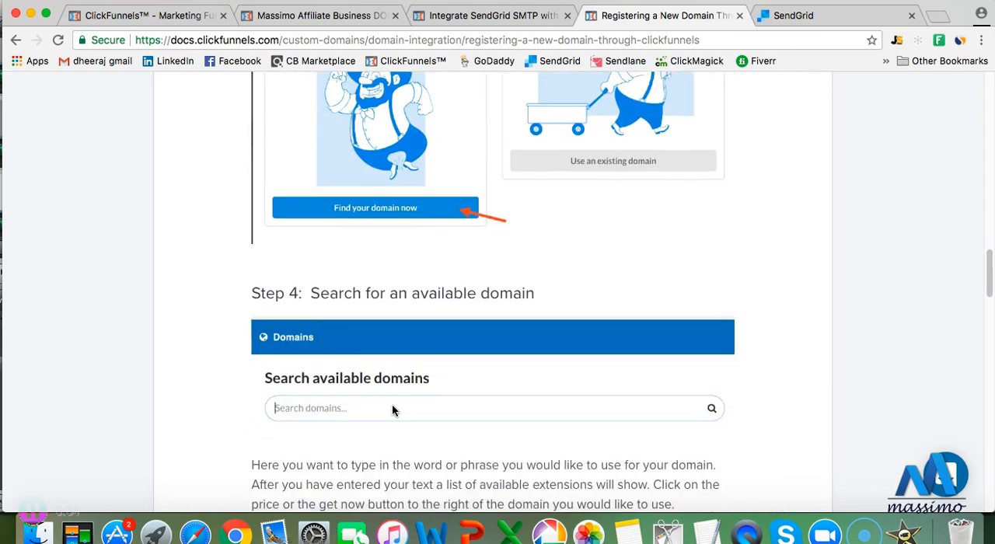
{"action": "scroll", "coordinate": [356, 389], "scroll_direction": "down", "scroll_amount": 4}
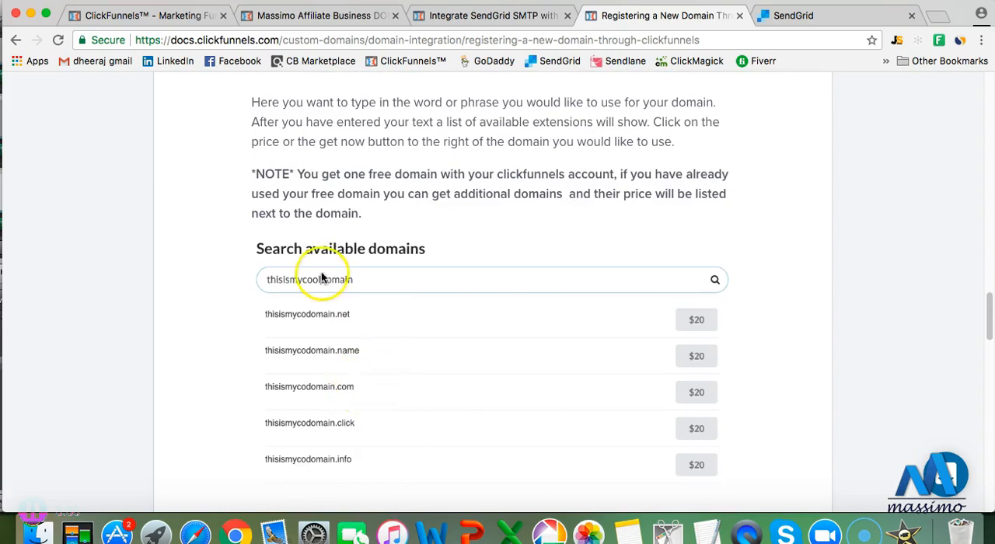
{"action": "scroll", "coordinate": [365, 332], "scroll_direction": "down", "scroll_amount": 7}
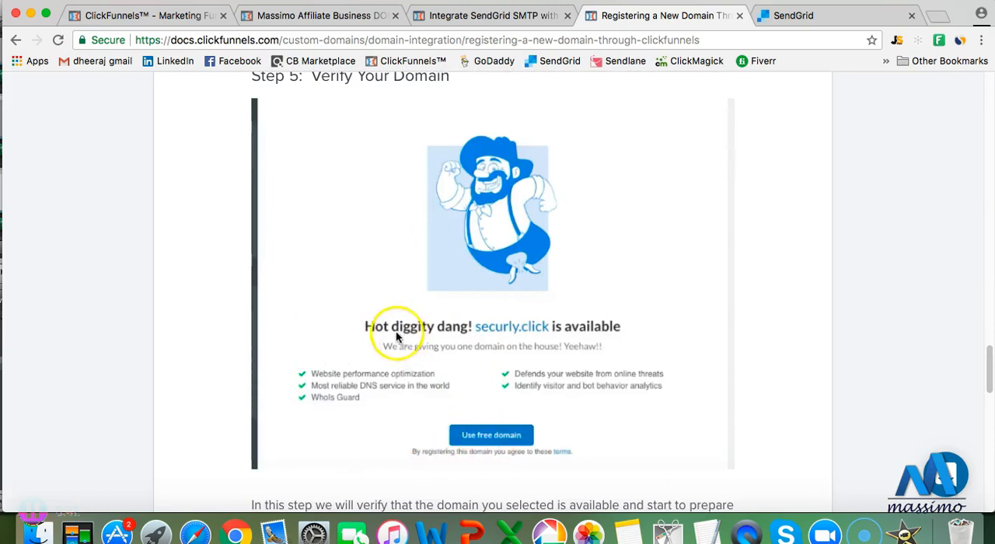
{"action": "scroll", "coordinate": [441, 406], "scroll_direction": "down", "scroll_amount": 3}
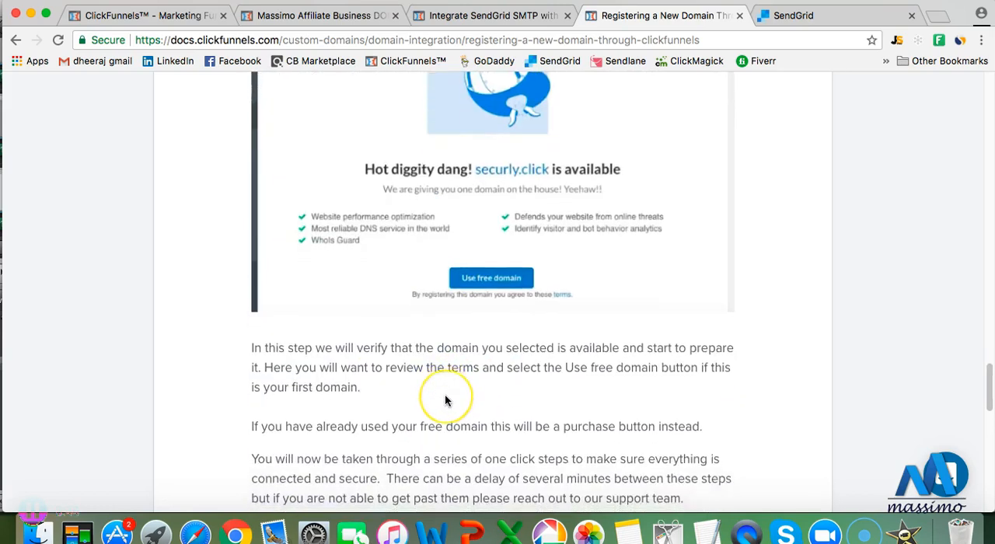
{"action": "scroll", "coordinate": [445, 399], "scroll_direction": "down", "scroll_amount": 5}
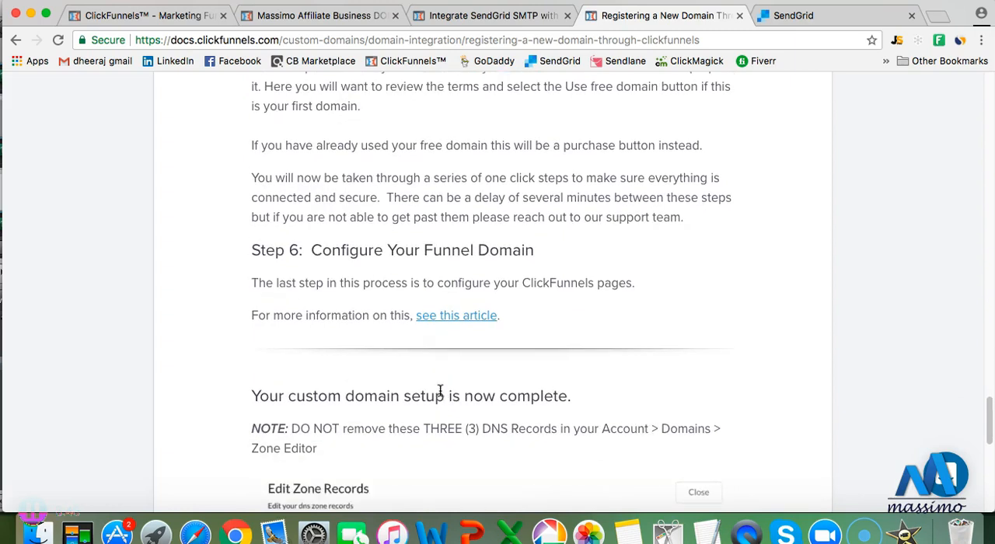
{"action": "scroll", "coordinate": [433, 381], "scroll_direction": "up", "scroll_amount": 10}
{"action": "scroll", "coordinate": [434, 381], "scroll_direction": "up", "scroll_amount": 15}
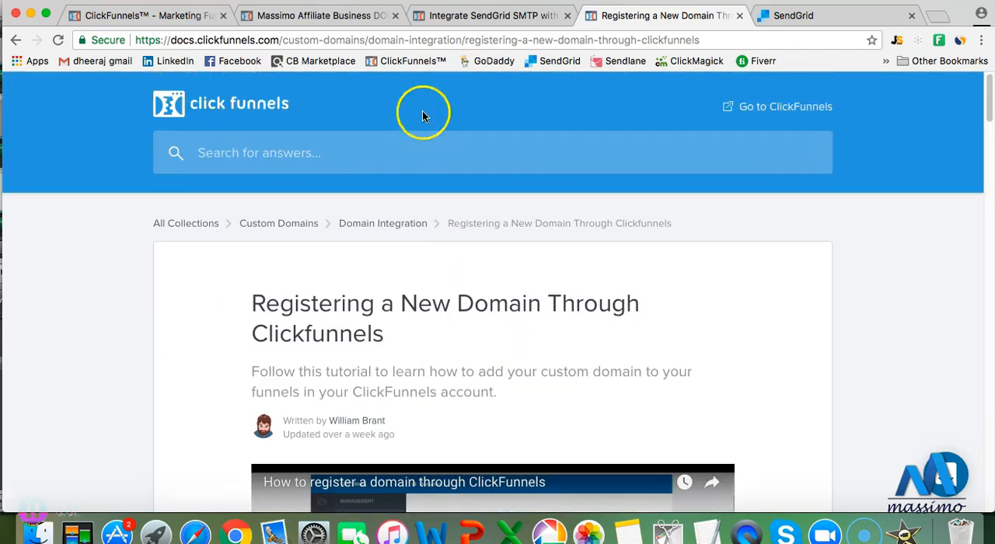
Return to the ClickFunnels domain search for "onlinefreeaffiliate" and look over the account navigation
{"action": "left_click", "coordinate": [175, 14]}
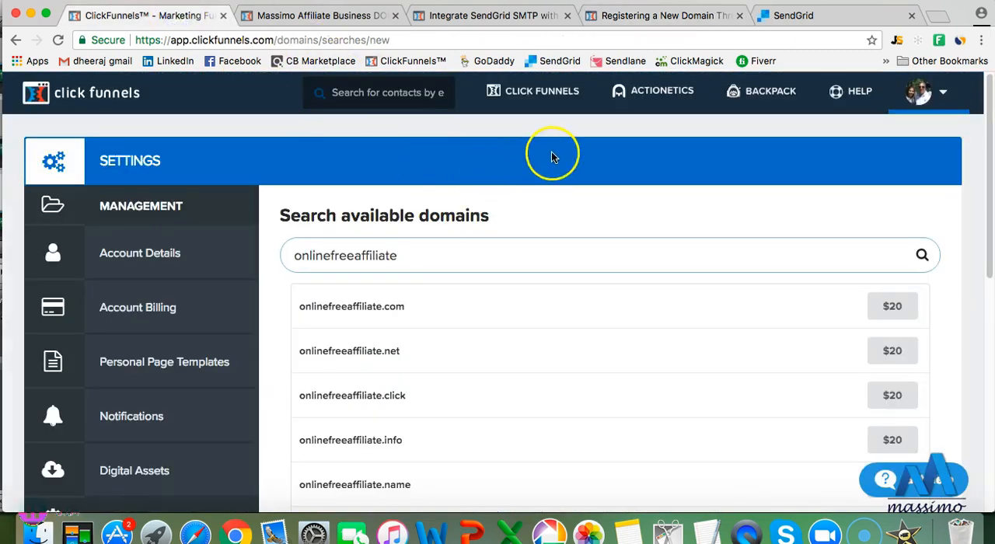
{"action": "mouse_move", "coordinate": [861, 98]}
{"action": "mouse_move", "coordinate": [911, 92]}
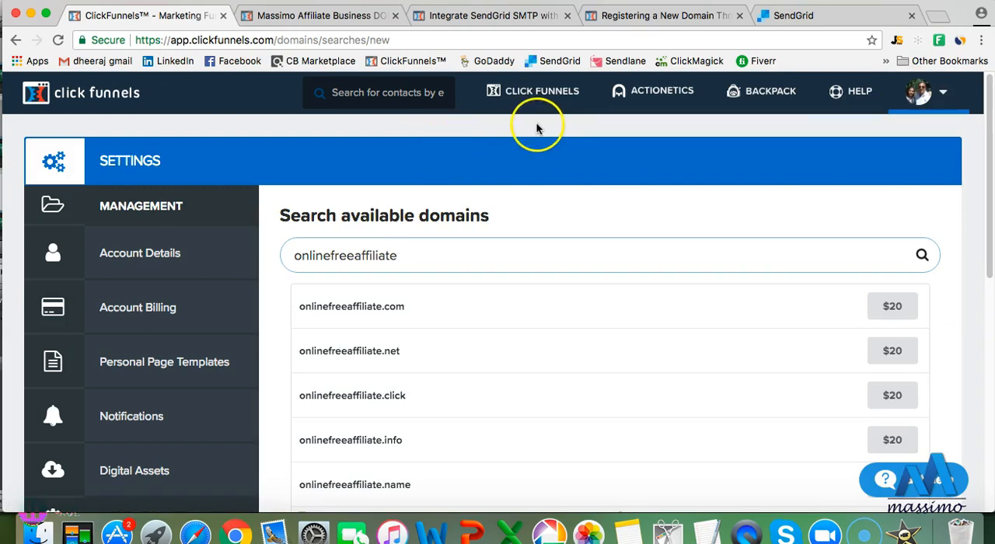
{"action": "mouse_move", "coordinate": [532, 111]}
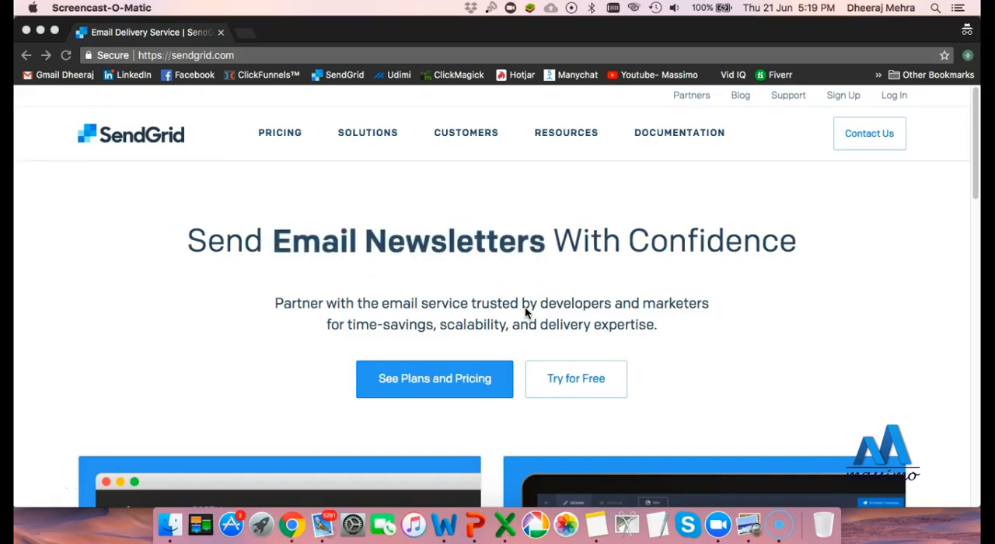
Look over the SendGrid home page, including its SendGrid API and Marketing Campaigns offerings
{"action": "left_click", "coordinate": [495, 309]}
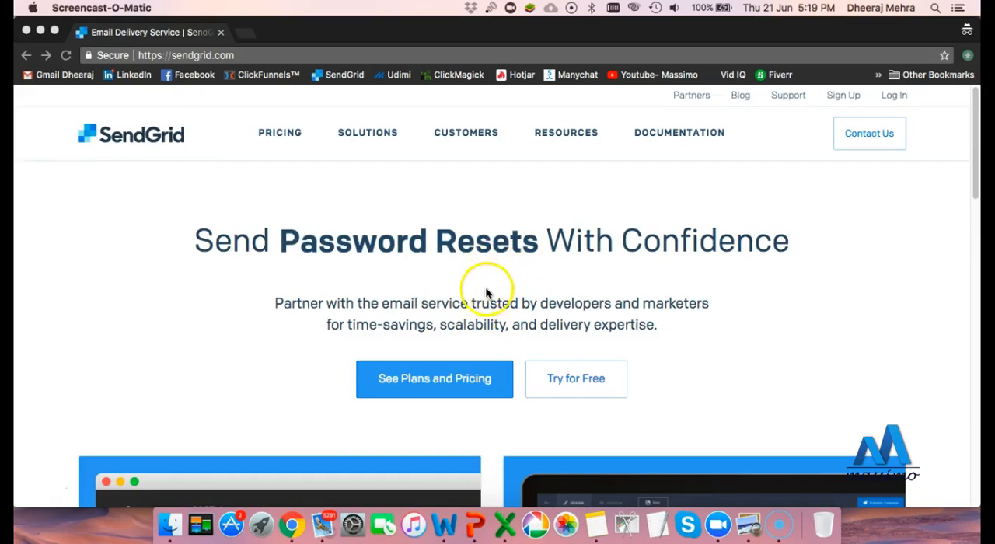
{"action": "scroll", "coordinate": [418, 301], "scroll_direction": "down", "scroll_amount": 1}
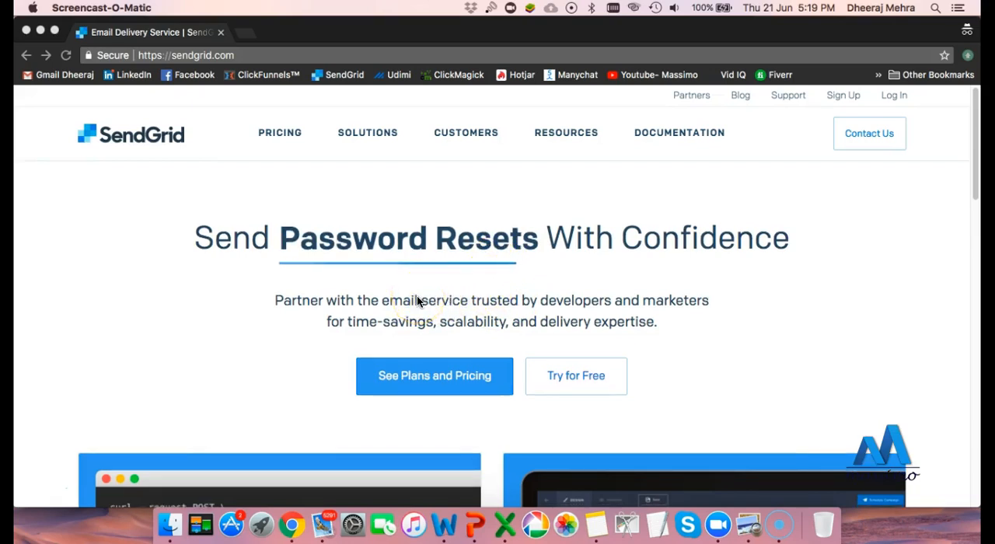
{"action": "scroll", "coordinate": [417, 301], "scroll_direction": "up", "scroll_amount": 1}
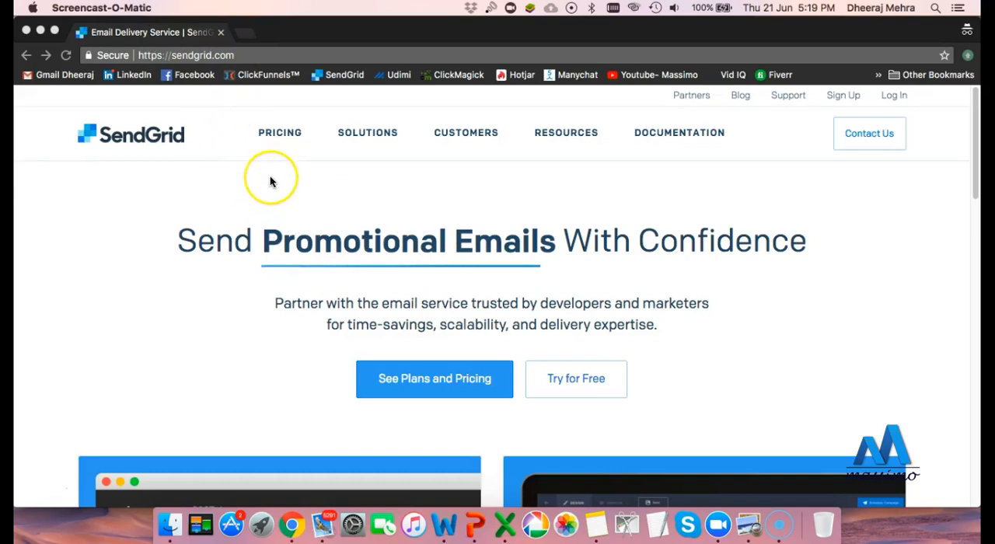
{"action": "scroll", "coordinate": [272, 182], "scroll_direction": "down", "scroll_amount": 3}
{"action": "scroll", "coordinate": [270, 182], "scroll_direction": "down", "scroll_amount": 10}
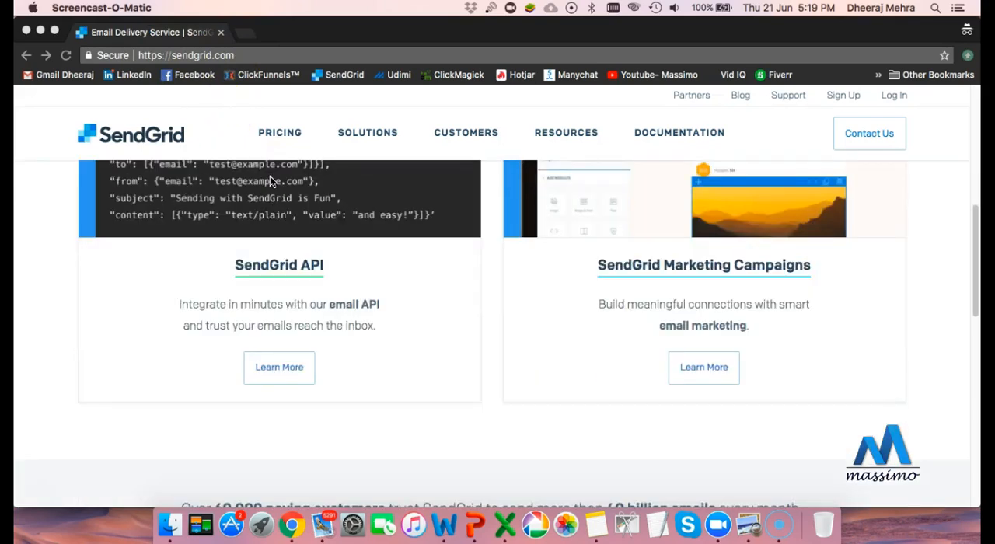
{"action": "scroll", "coordinate": [269, 176], "scroll_direction": "up", "scroll_amount": 10}
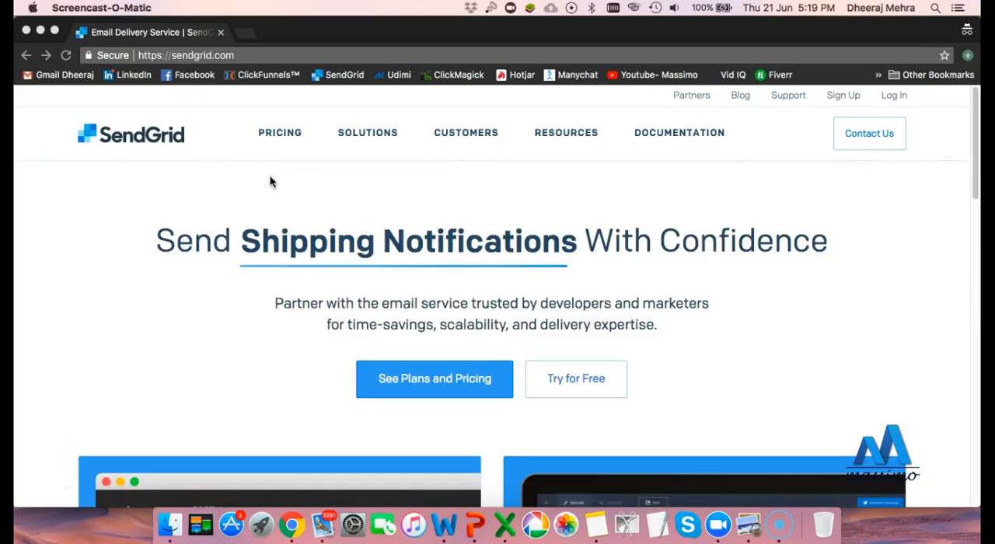
Open the SendGrid pricing and plans page
{"action": "left_click", "coordinate": [271, 127]}
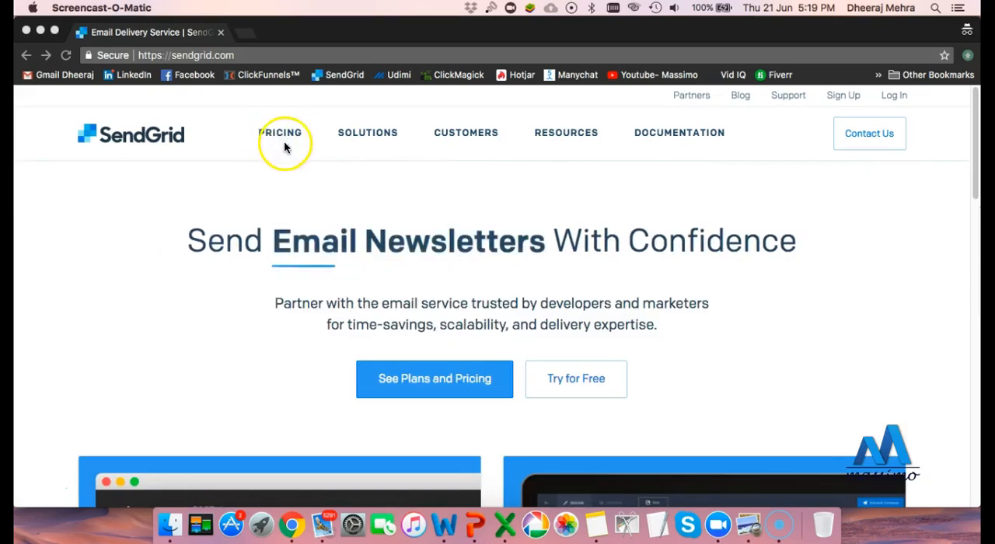
{"action": "left_click", "coordinate": [275, 134]}
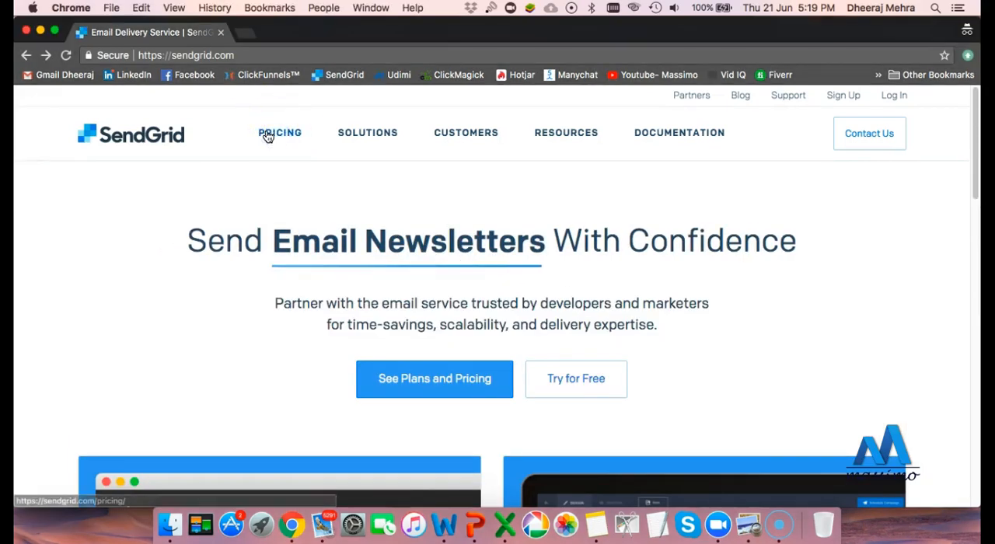
{"action": "left_click", "coordinate": [282, 134]}
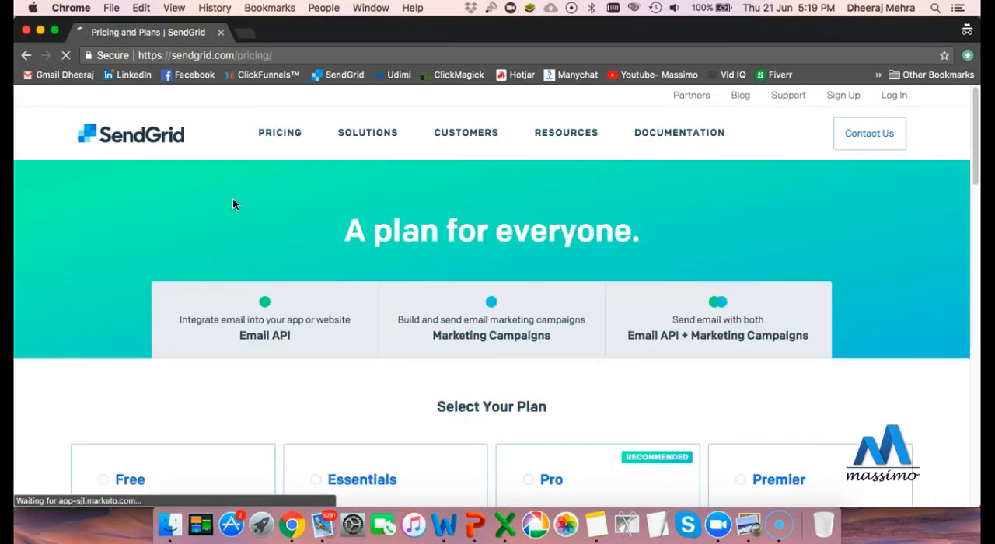
Compare the Email API + Marketing Campaigns plans and continue to account sign-up with the Free plan
{"action": "scroll", "coordinate": [267, 225], "scroll_direction": "down", "scroll_amount": 5}
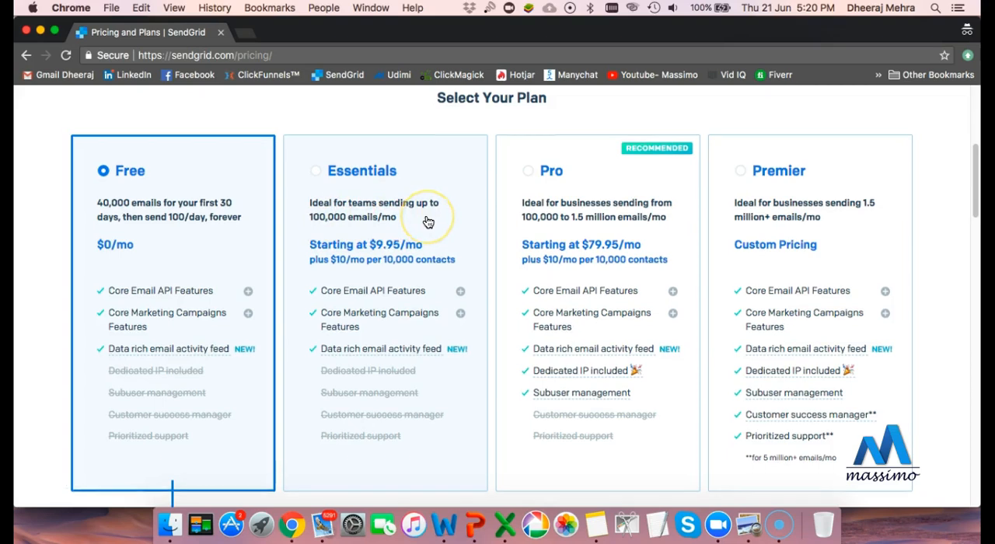
{"action": "scroll", "coordinate": [427, 220], "scroll_direction": "down", "scroll_amount": 2}
{"action": "scroll", "coordinate": [418, 227], "scroll_direction": "up", "scroll_amount": 5}
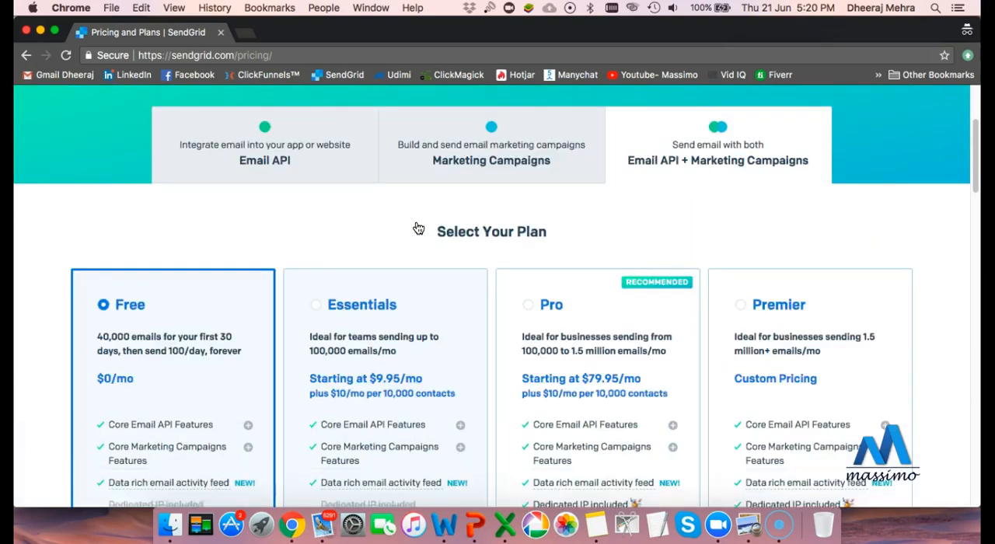
{"action": "scroll", "coordinate": [416, 225], "scroll_direction": "down", "scroll_amount": 2}
{"action": "scroll", "coordinate": [182, 258], "scroll_direction": "down", "scroll_amount": 3}
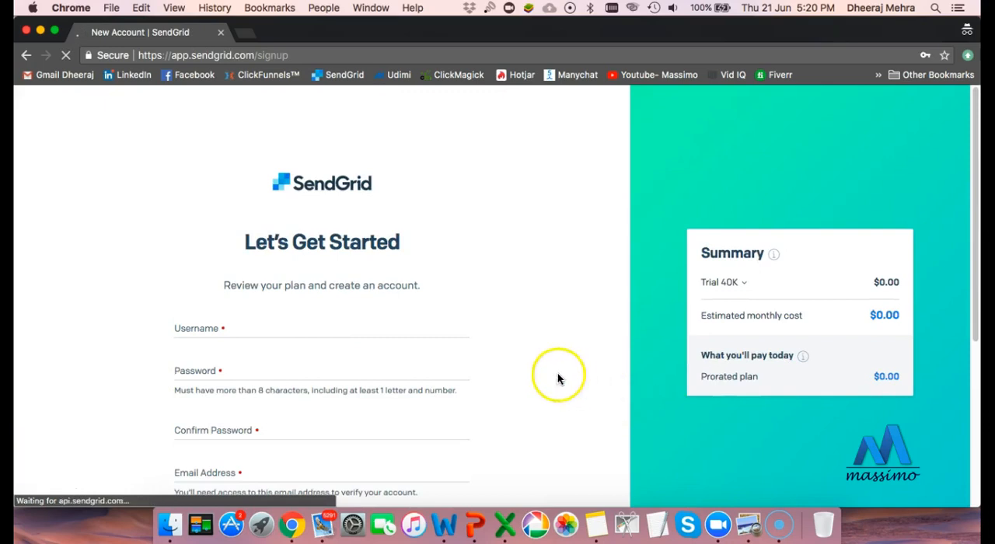
Review the SendGrid sign-up form's username, password, email, captcha and terms fields along with the plan summary
{"action": "scroll", "coordinate": [297, 323], "scroll_direction": "down", "scroll_amount": 2}
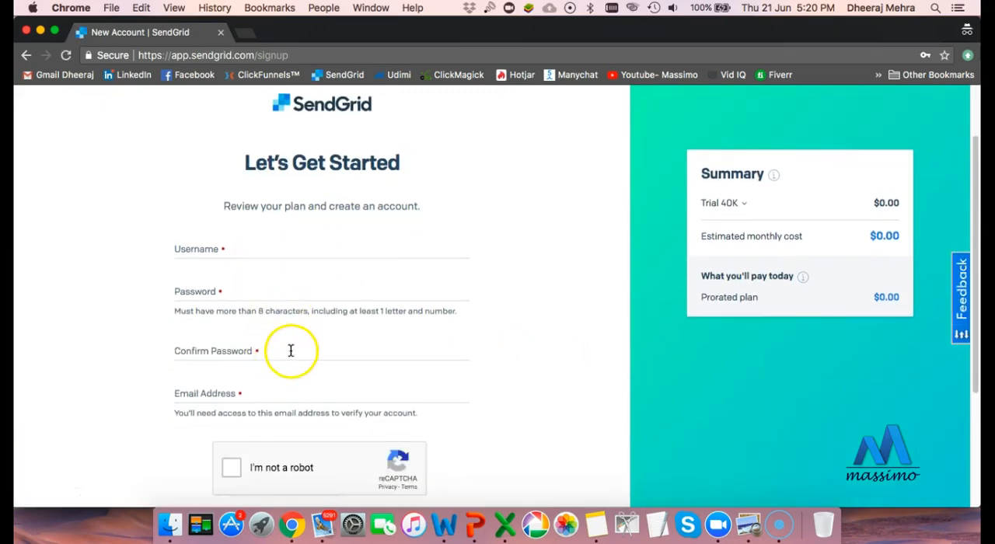
{"action": "scroll", "coordinate": [289, 349], "scroll_direction": "down", "scroll_amount": 1}
{"action": "scroll", "coordinate": [288, 364], "scroll_direction": "down", "scroll_amount": 3}
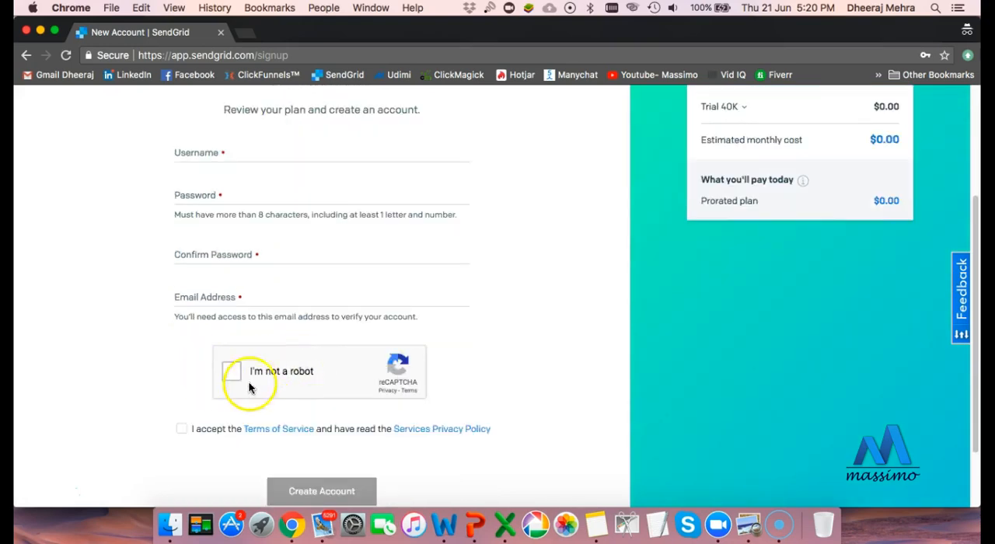
{"action": "scroll", "coordinate": [276, 379], "scroll_direction": "down", "scroll_amount": 1}
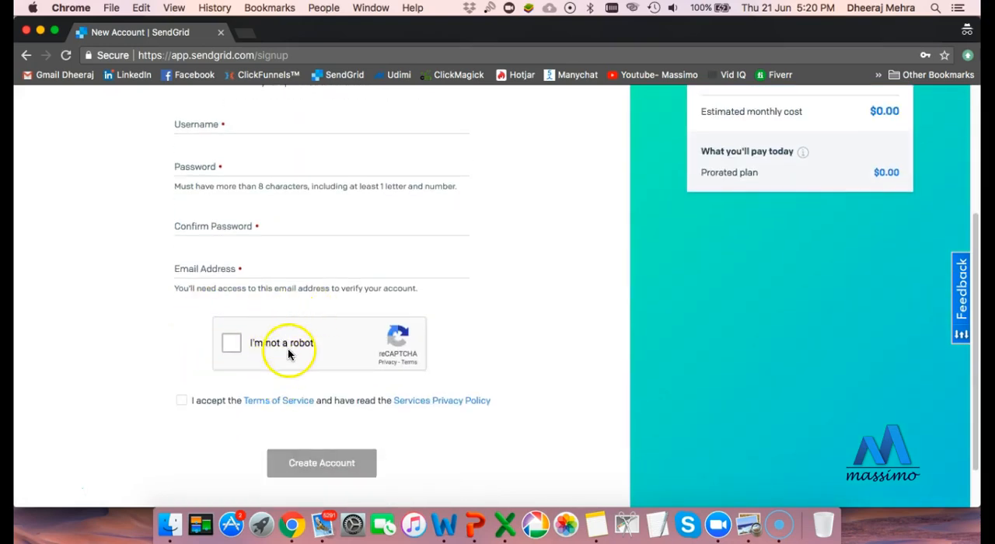
{"action": "scroll", "coordinate": [303, 377], "scroll_direction": "down", "scroll_amount": 1}
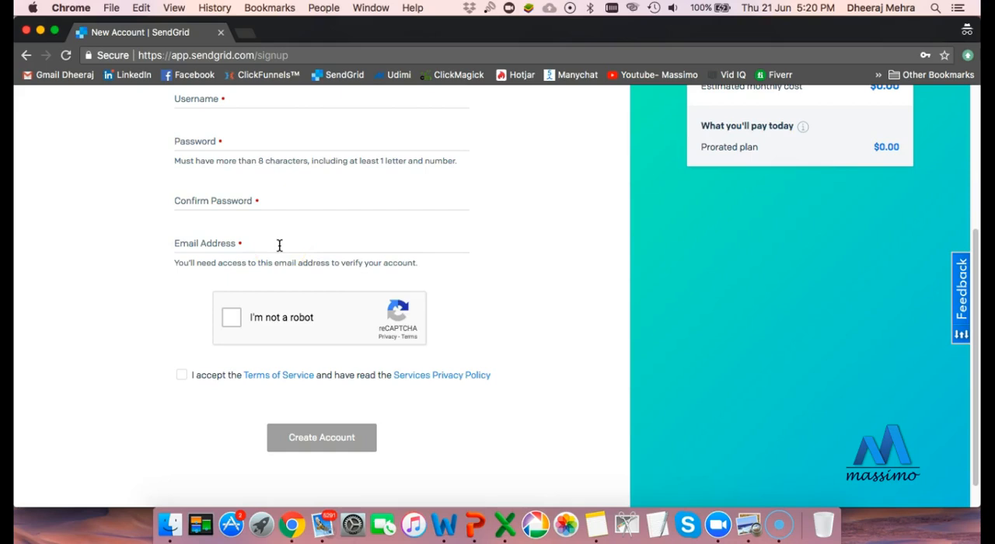
{"action": "scroll", "coordinate": [281, 248], "scroll_direction": "up", "scroll_amount": 3}
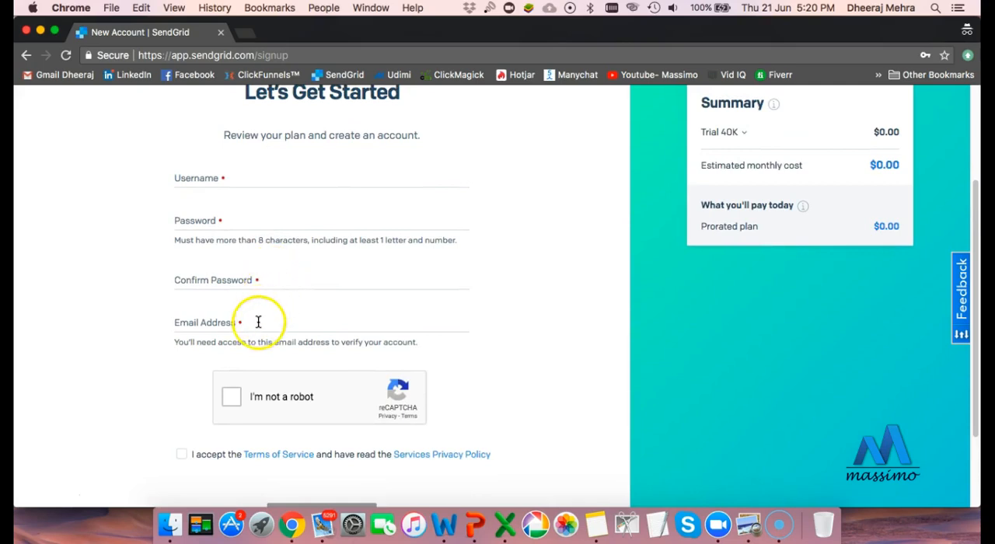
{"action": "scroll", "coordinate": [261, 318], "scroll_direction": "up", "scroll_amount": 2}
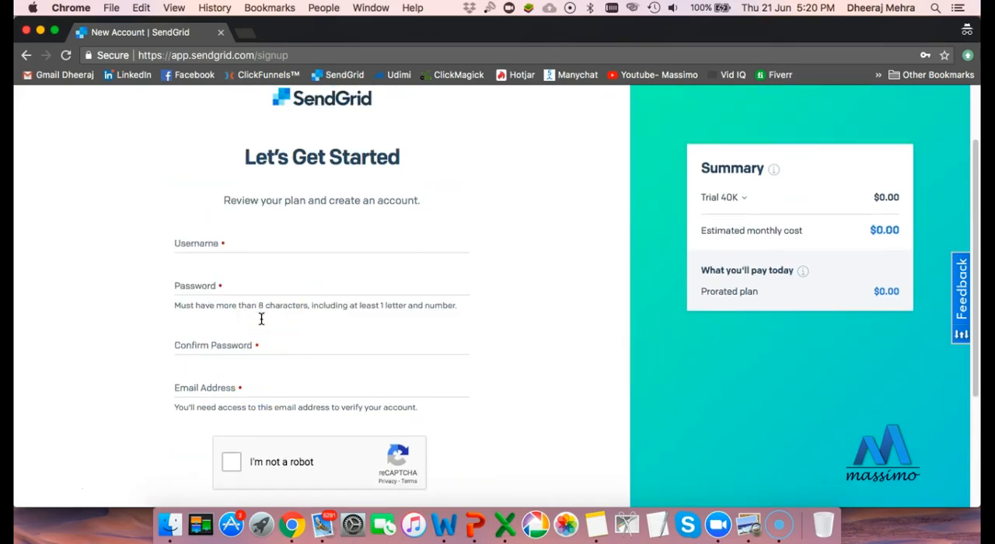
{"action": "scroll", "coordinate": [261, 319], "scroll_direction": "down", "scroll_amount": 3}
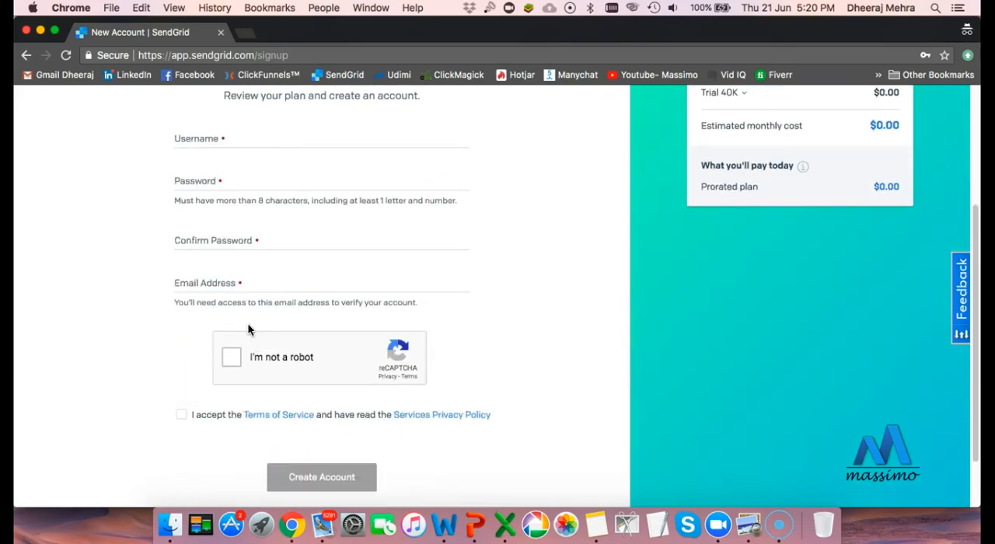
{"action": "scroll", "coordinate": [241, 331], "scroll_direction": "down", "scroll_amount": 1}
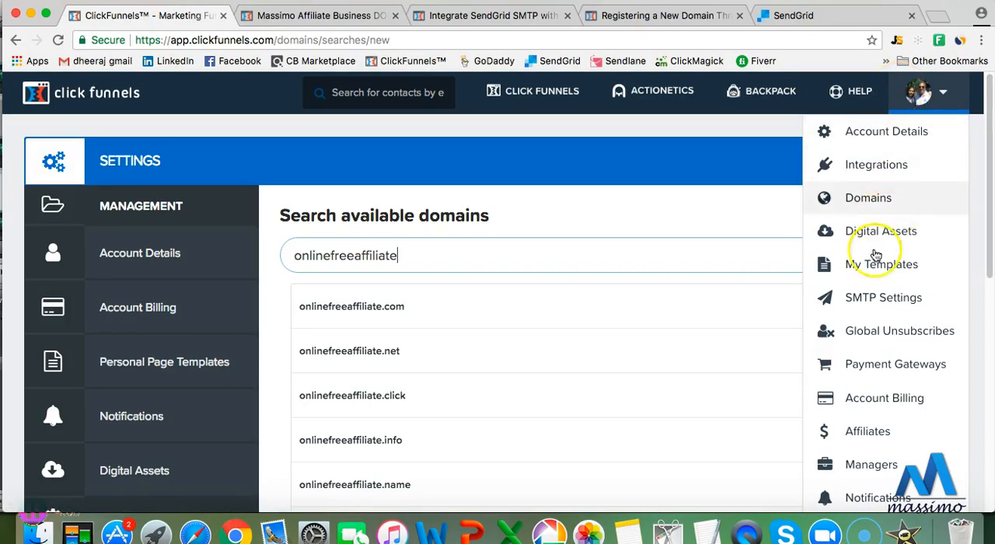
Open the SMTP settings in ClickFunnels, and switch to the SendGrid account's dashboard
{"action": "left_click", "coordinate": [870, 296]}
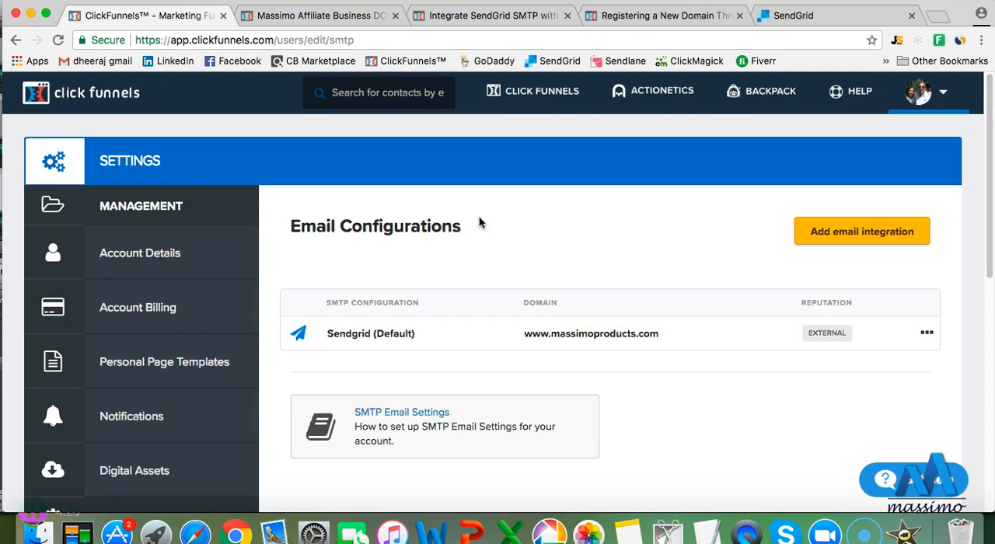
{"action": "left_click", "coordinate": [789, 16]}
{"action": "scroll", "coordinate": [437, 210], "scroll_direction": "up", "scroll_amount": 5}
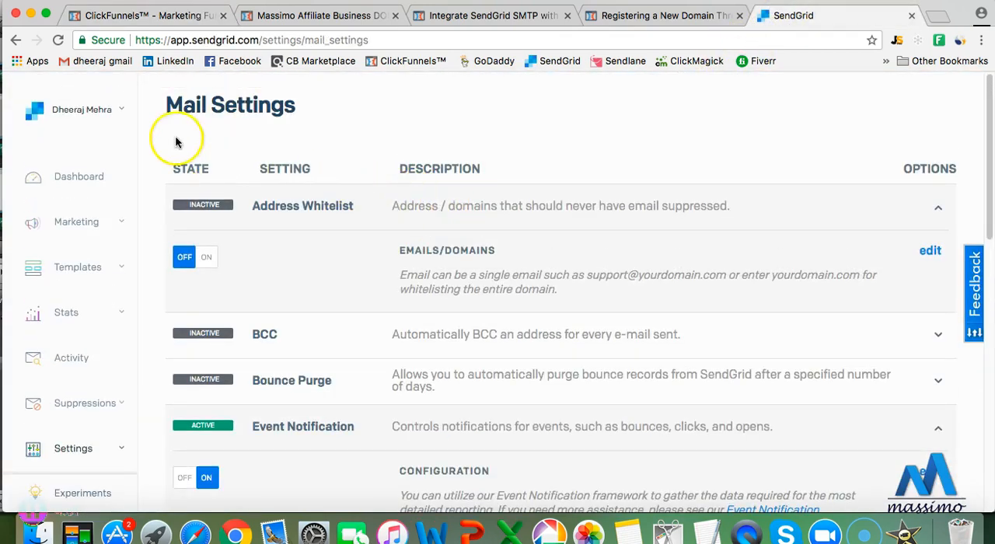
{"action": "left_click", "coordinate": [74, 177]}
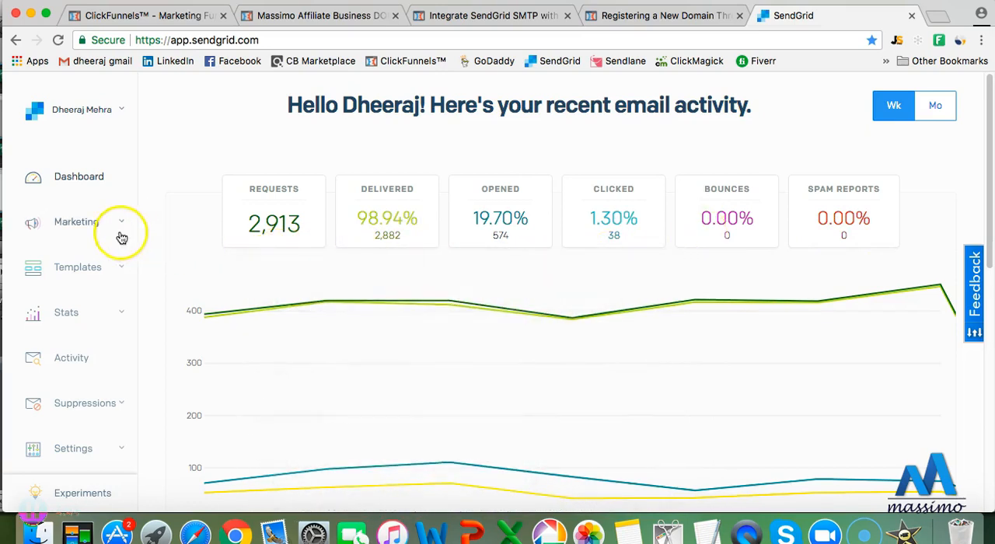
Open SendGrid's mail settings and expand Event Notification to examine its HTTP Post URL configuration
{"action": "scroll", "coordinate": [87, 304], "scroll_direction": "down", "scroll_amount": 3}
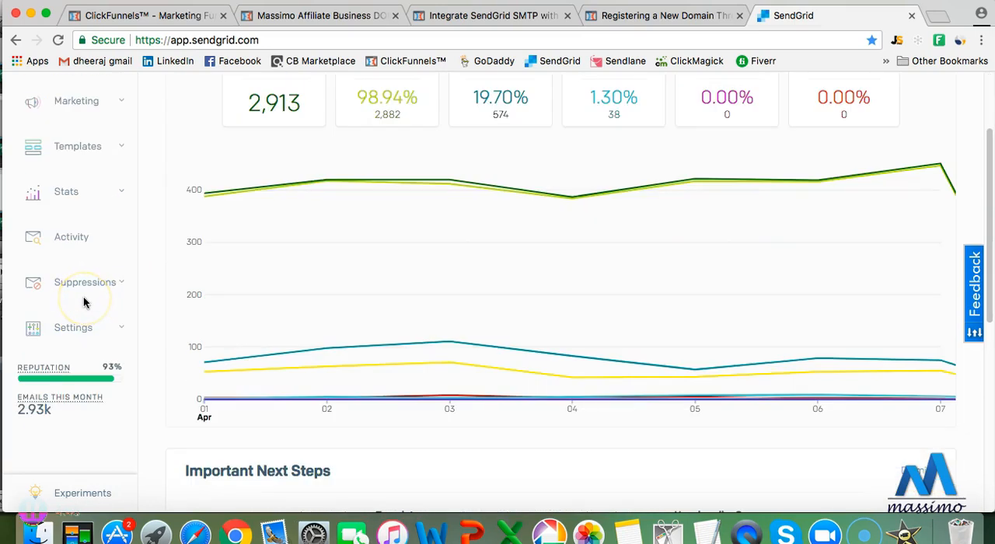
{"action": "left_click", "coordinate": [97, 327]}
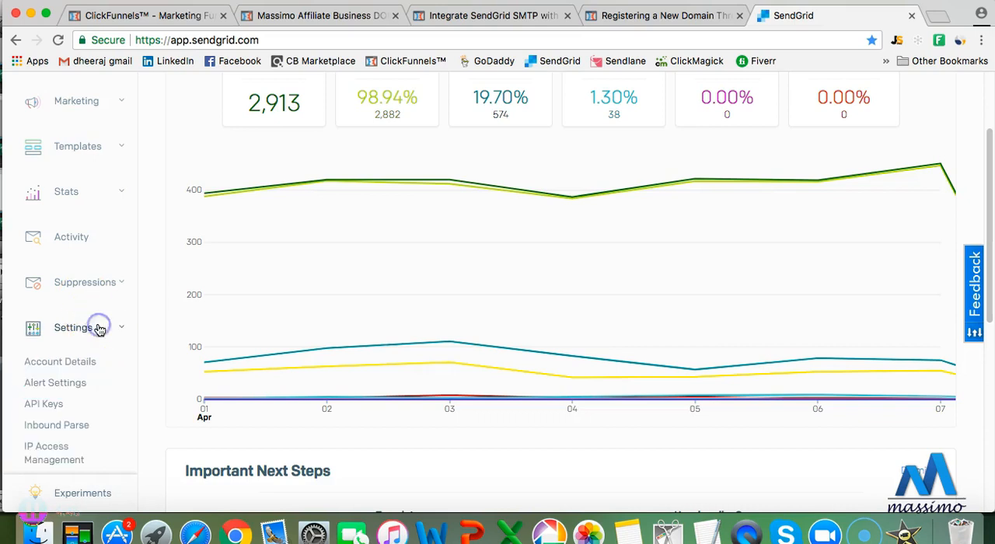
{"action": "scroll", "coordinate": [84, 323], "scroll_direction": "down", "scroll_amount": 3}
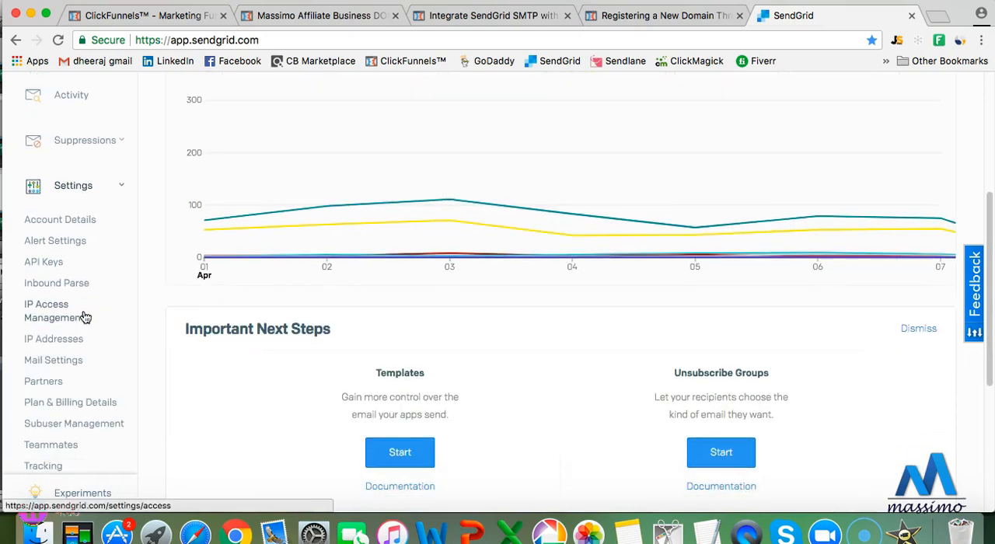
{"action": "left_click", "coordinate": [73, 357]}
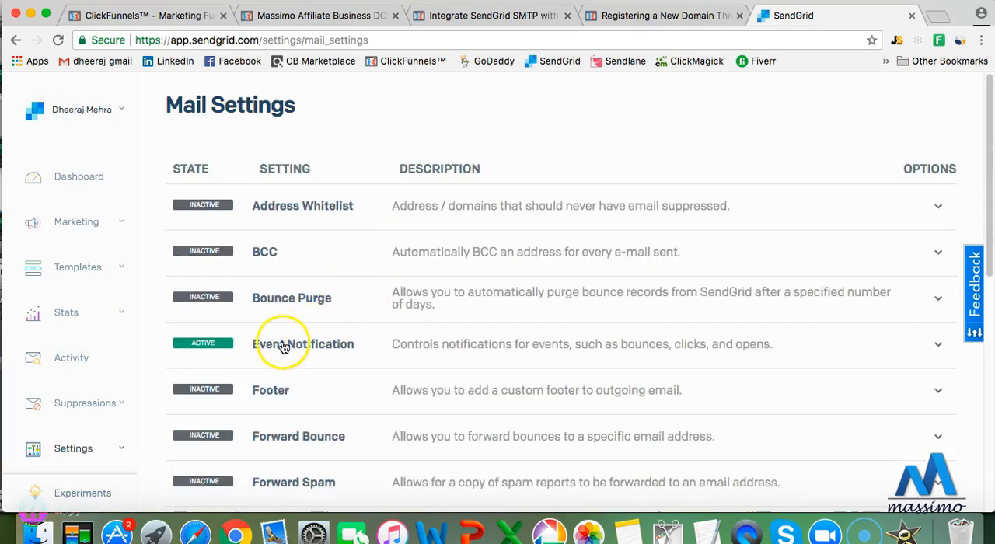
{"action": "left_click", "coordinate": [284, 347]}
{"action": "scroll", "coordinate": [362, 351], "scroll_direction": "down", "scroll_amount": 5}
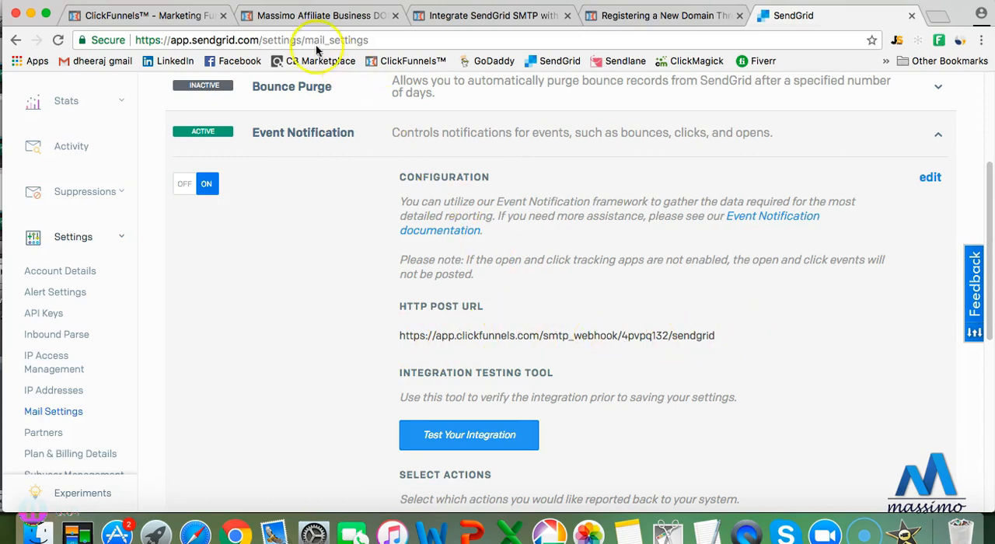
Return to the ClickFunnels email configurations and start adding an email integration
{"action": "left_click", "coordinate": [186, 19]}
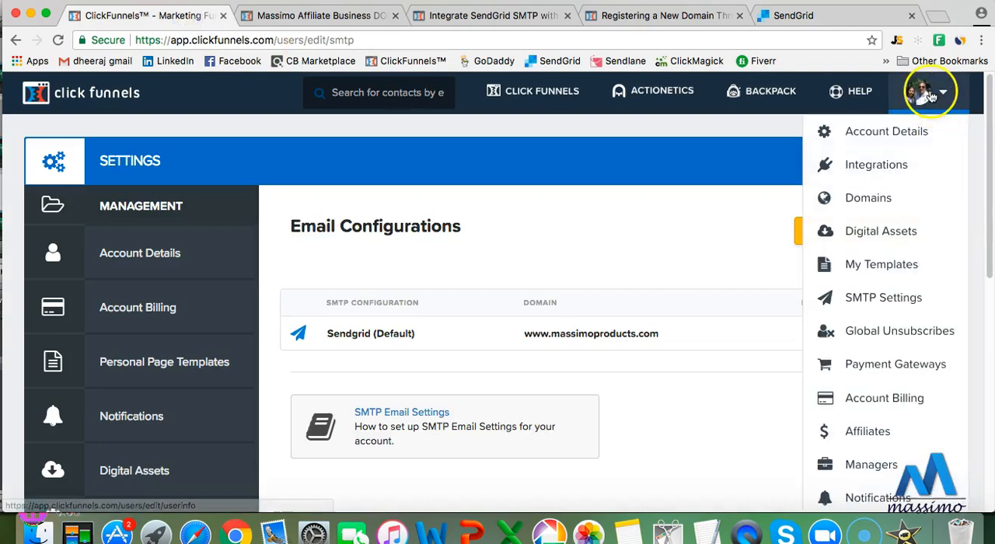
{"action": "left_click", "coordinate": [731, 210]}
{"action": "left_click", "coordinate": [893, 231]}
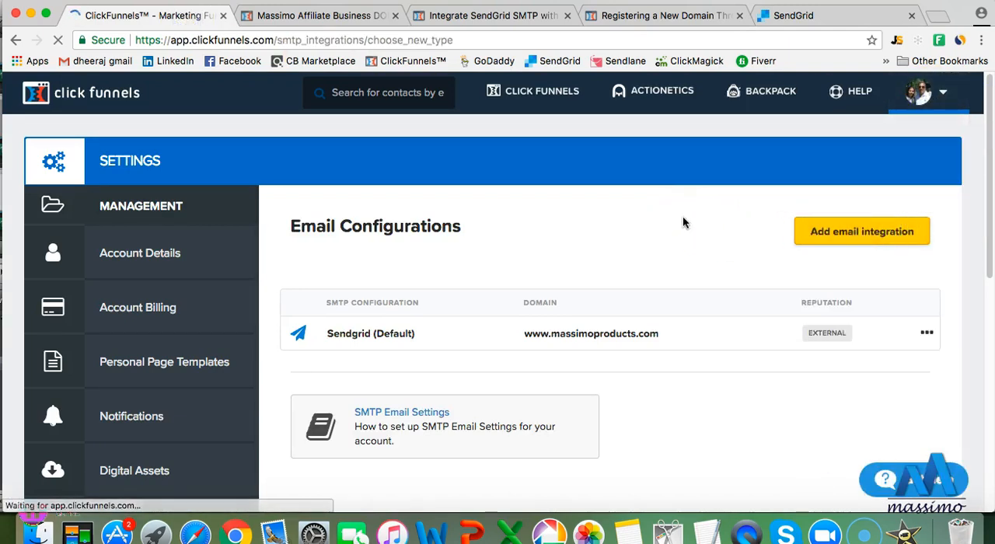
Look over the choices of ClickFunnels' included email sending and adding an existing SMTP integration
{"action": "scroll", "coordinate": [542, 295], "scroll_direction": "down", "scroll_amount": 1}
{"action": "scroll", "coordinate": [542, 295], "scroll_direction": "down", "scroll_amount": 5}
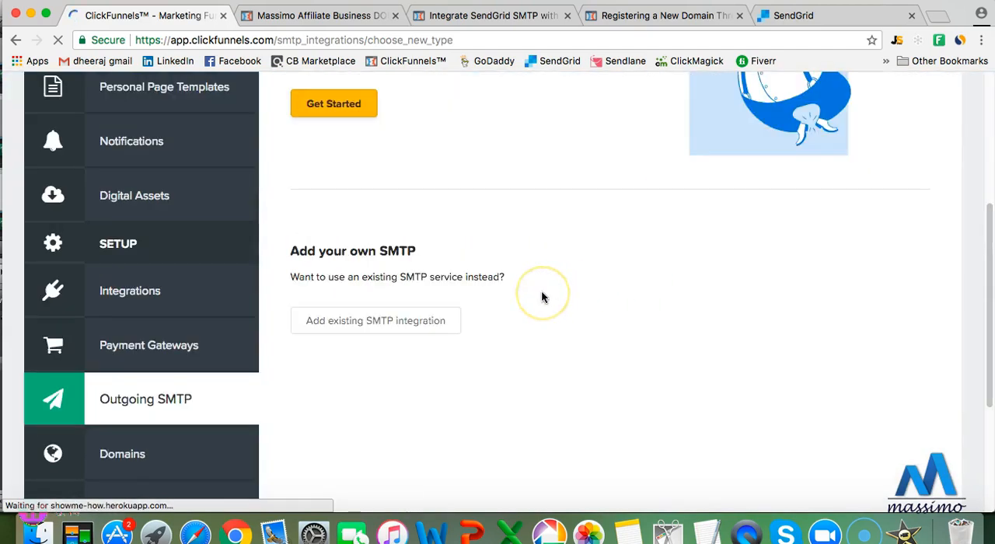
{"action": "scroll", "coordinate": [541, 295], "scroll_direction": "up", "scroll_amount": 3}
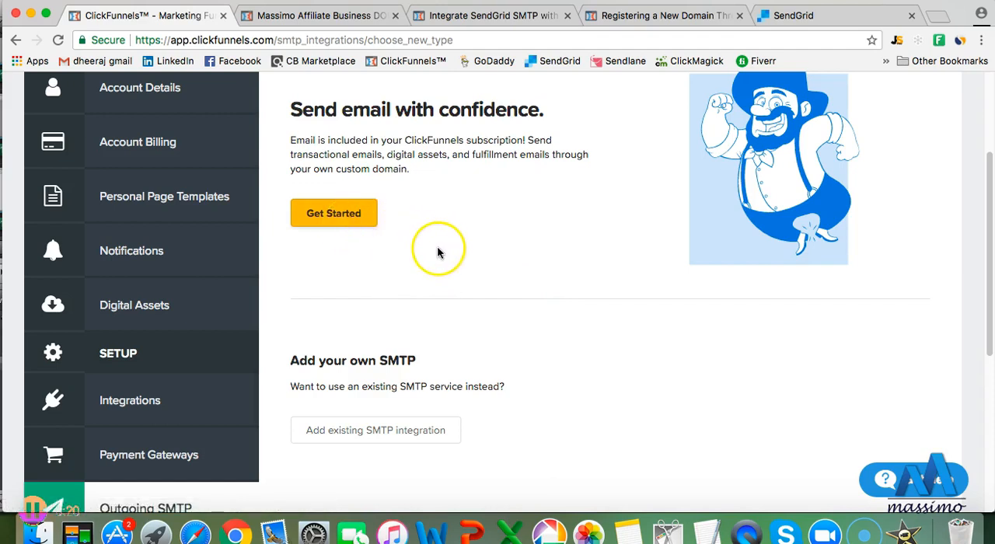
{"action": "scroll", "coordinate": [455, 252], "scroll_direction": "down", "scroll_amount": 2}
{"action": "scroll", "coordinate": [377, 233], "scroll_direction": "up", "scroll_amount": 5}
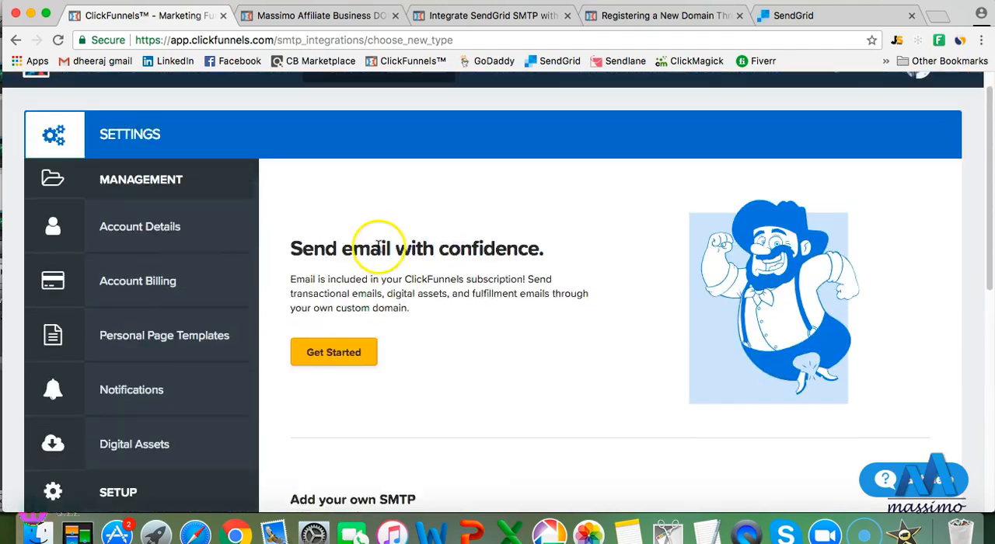
{"action": "scroll", "coordinate": [385, 246], "scroll_direction": "up", "scroll_amount": 1}
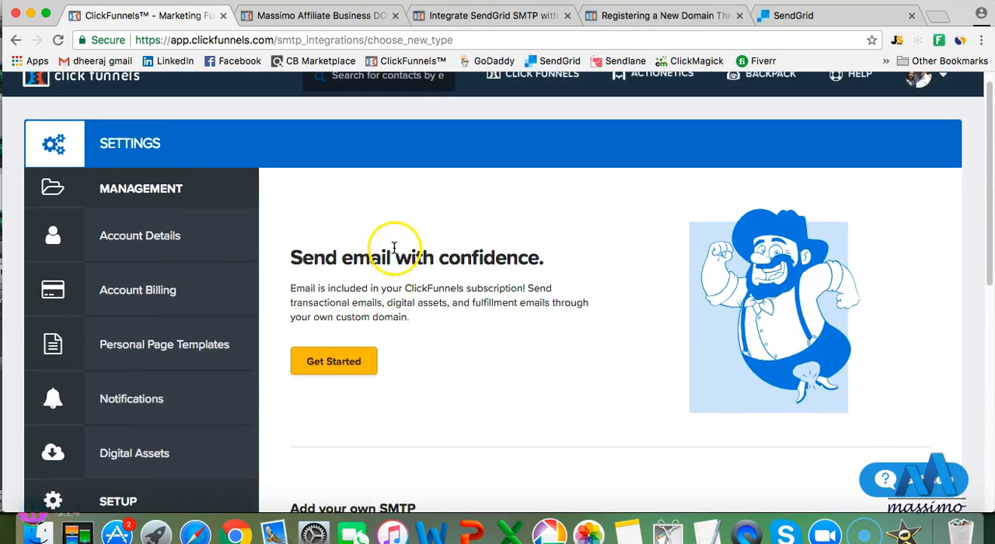
{"action": "scroll", "coordinate": [412, 247], "scroll_direction": "up", "scroll_amount": 1}
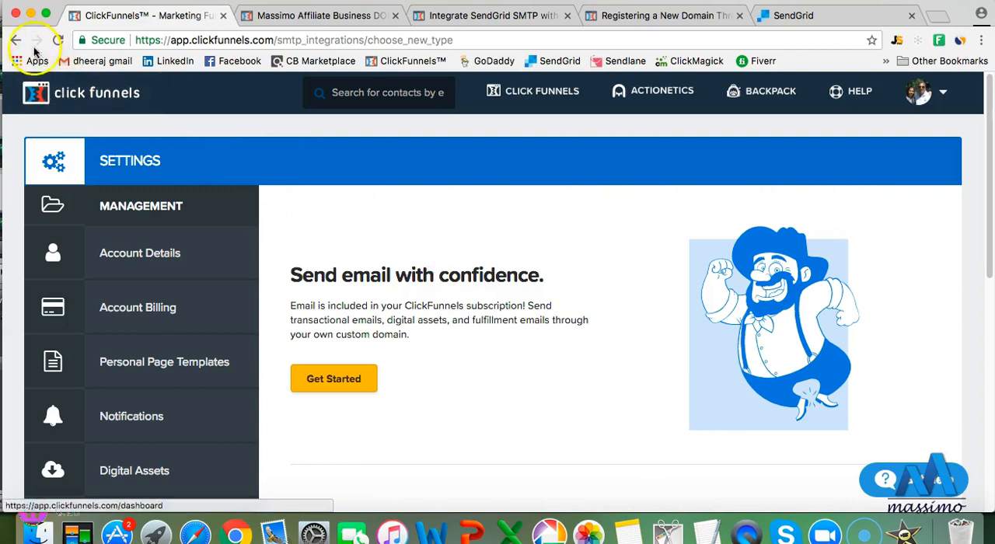
Return to the SMTP settings and open the settings of the existing Sendgrid configuration
{"action": "left_click", "coordinate": [921, 92]}
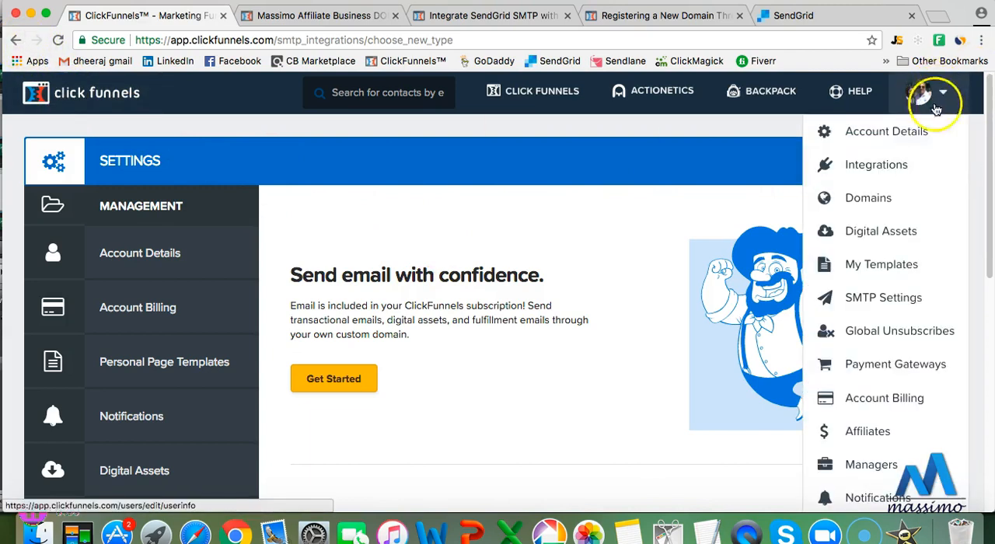
{"action": "left_click", "coordinate": [914, 299]}
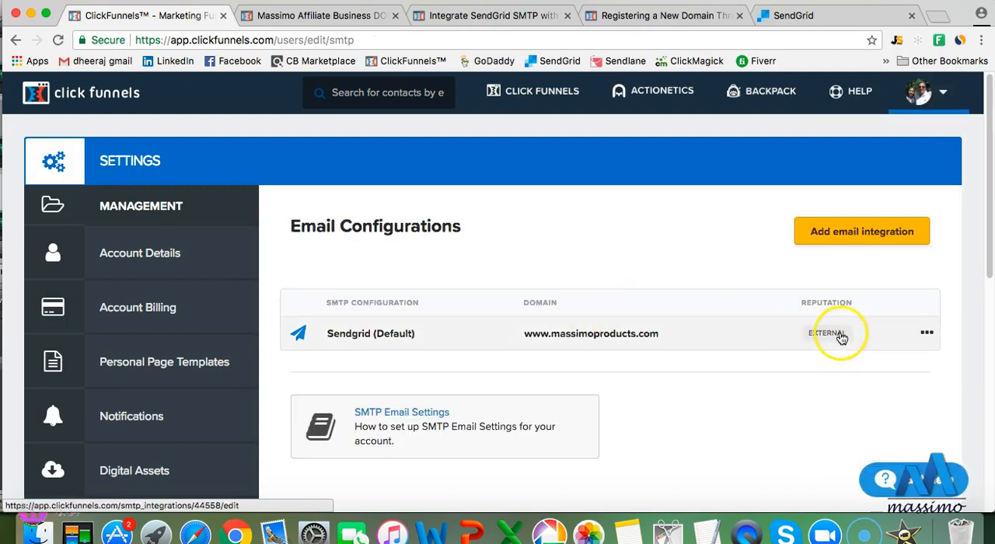
{"action": "left_click", "coordinate": [926, 334]}
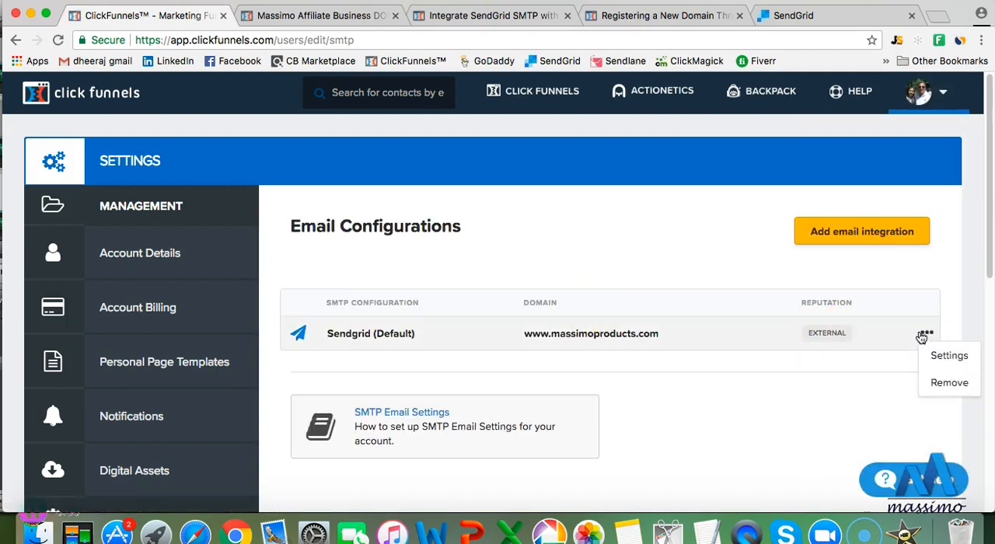
{"action": "left_click", "coordinate": [930, 351]}
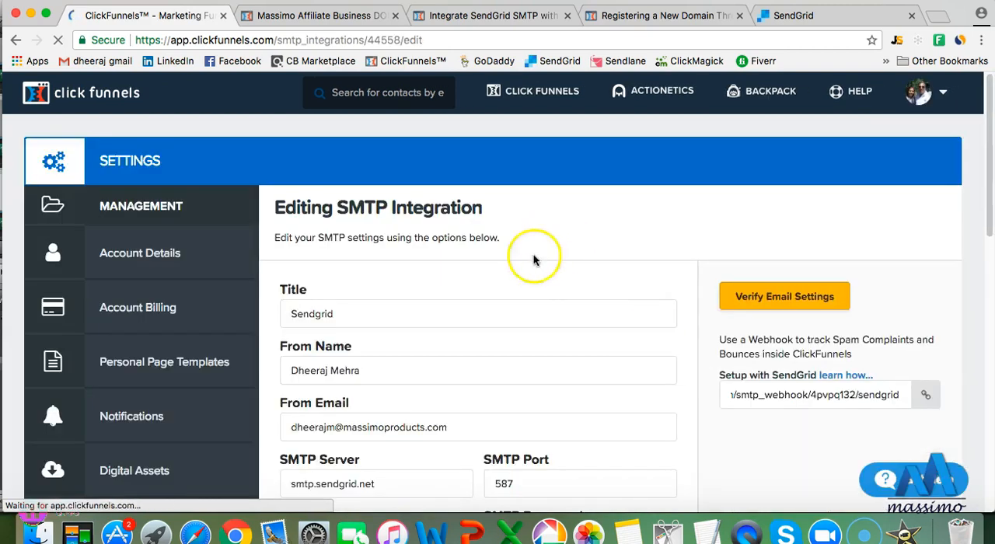
Review the Sendgrid integration's fields, from sender, server, port and login details to domain, address, SMTP footer and default option
{"action": "scroll", "coordinate": [426, 288], "scroll_direction": "down", "scroll_amount": 1}
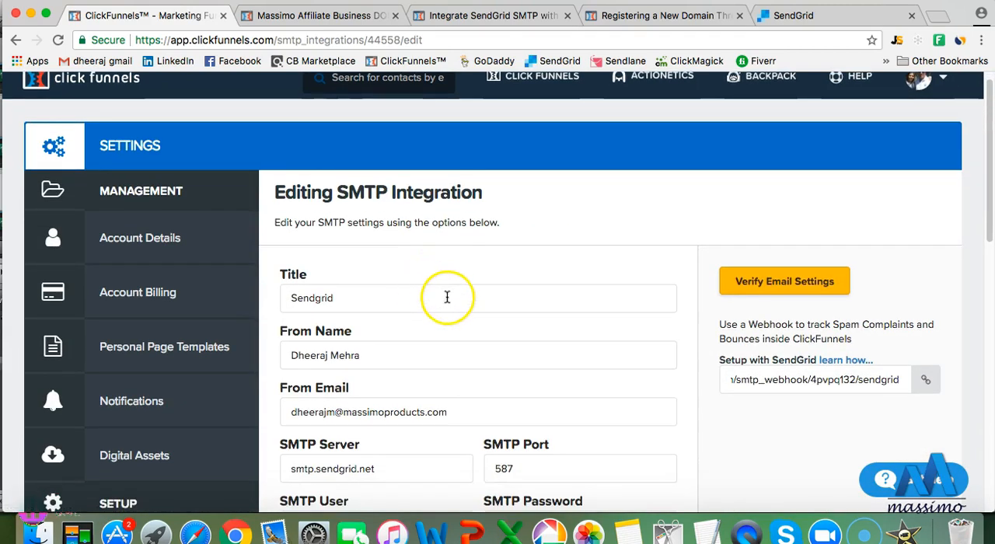
{"action": "scroll", "coordinate": [370, 329], "scroll_direction": "down", "scroll_amount": 3}
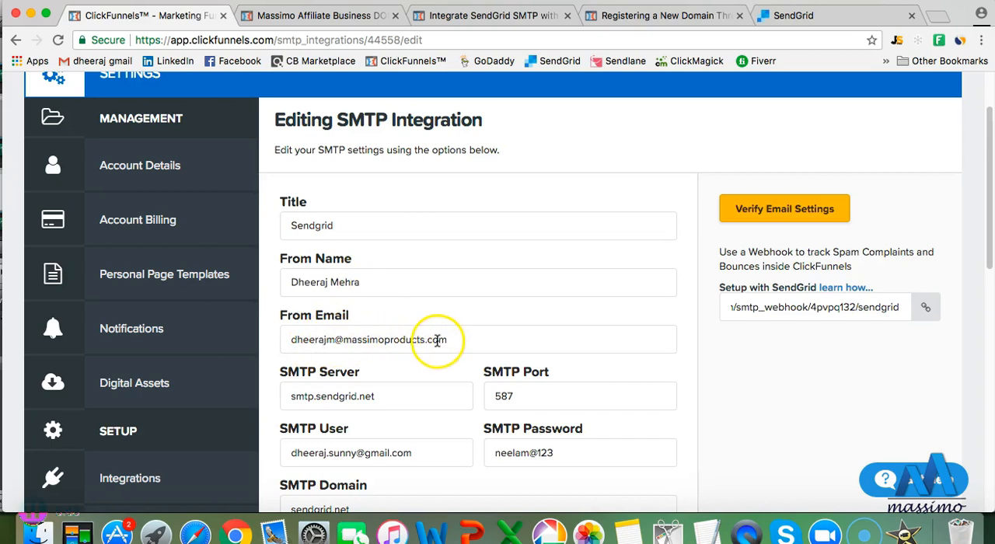
{"action": "scroll", "coordinate": [371, 379], "scroll_direction": "down", "scroll_amount": 1}
{"action": "scroll", "coordinate": [371, 378], "scroll_direction": "down", "scroll_amount": 3}
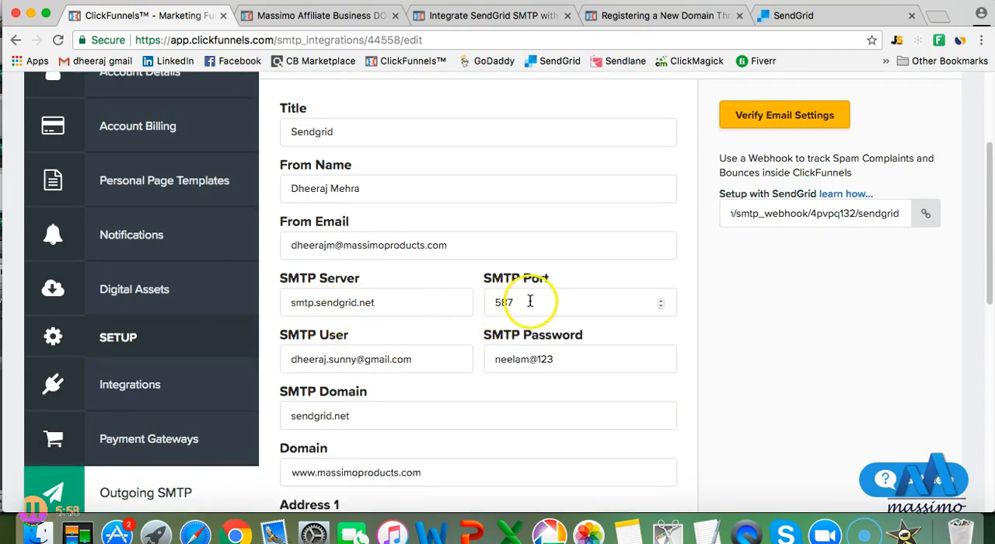
{"action": "scroll", "coordinate": [377, 330], "scroll_direction": "down", "scroll_amount": 3}
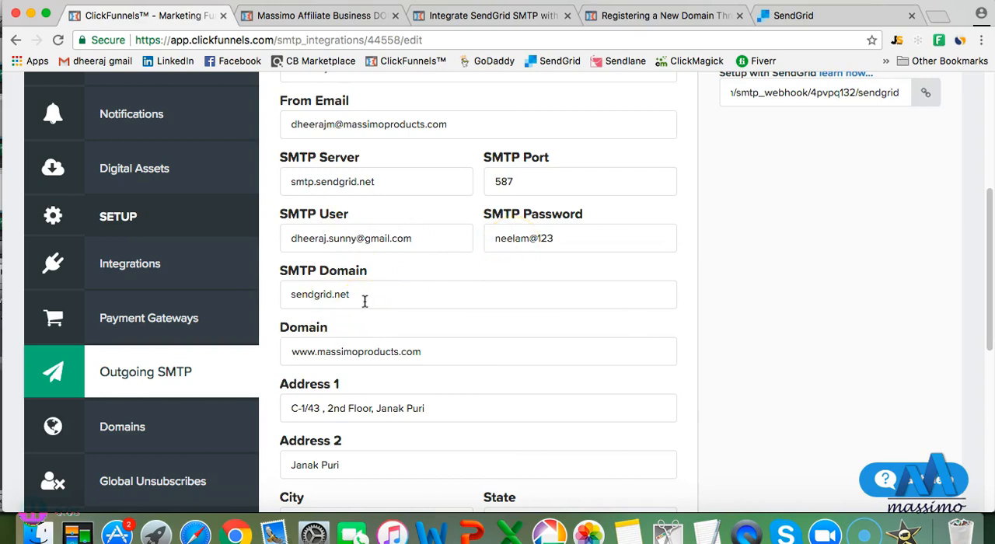
{"action": "scroll", "coordinate": [391, 301], "scroll_direction": "down", "scroll_amount": 2}
{"action": "left_click", "coordinate": [299, 285]}
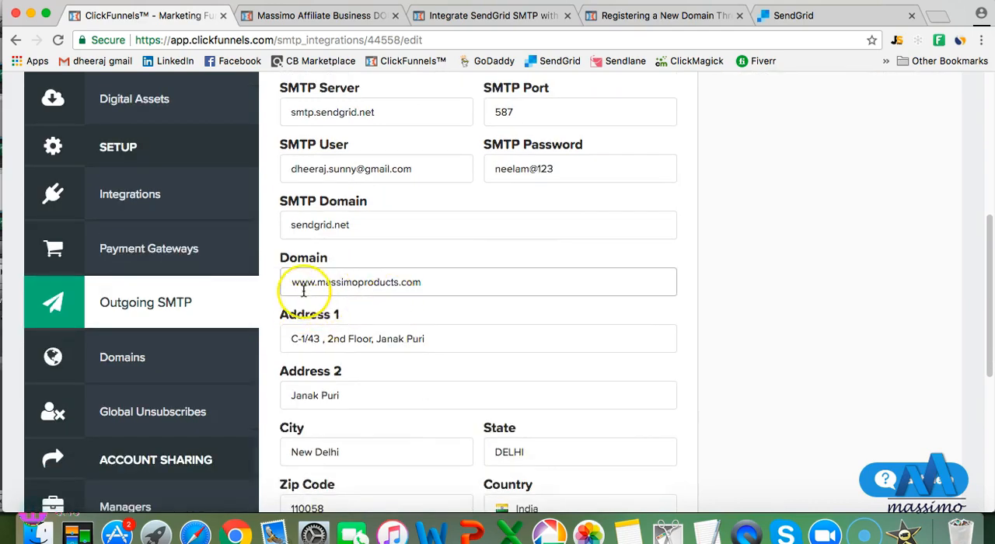
{"action": "scroll", "coordinate": [416, 289], "scroll_direction": "down", "scroll_amount": 1}
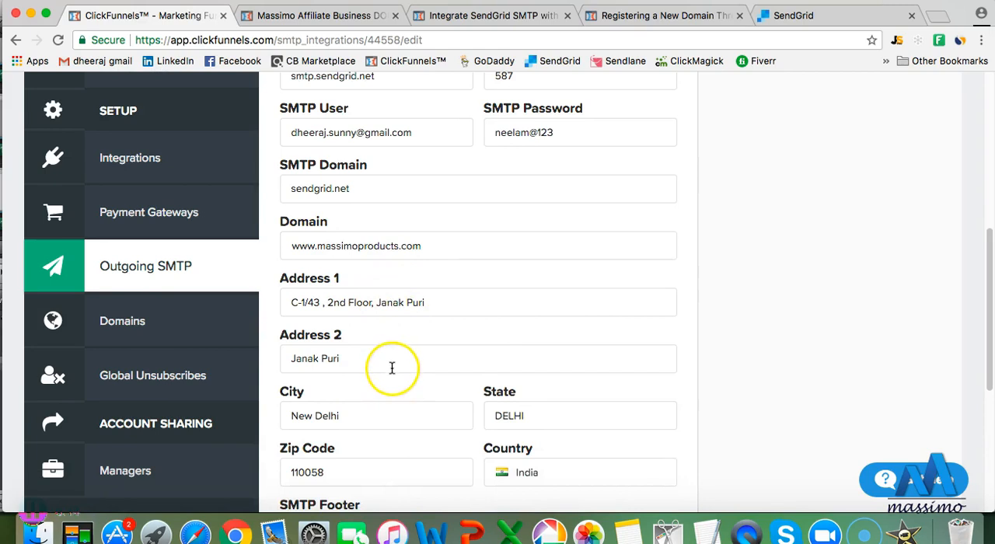
{"action": "left_click", "coordinate": [418, 347]}
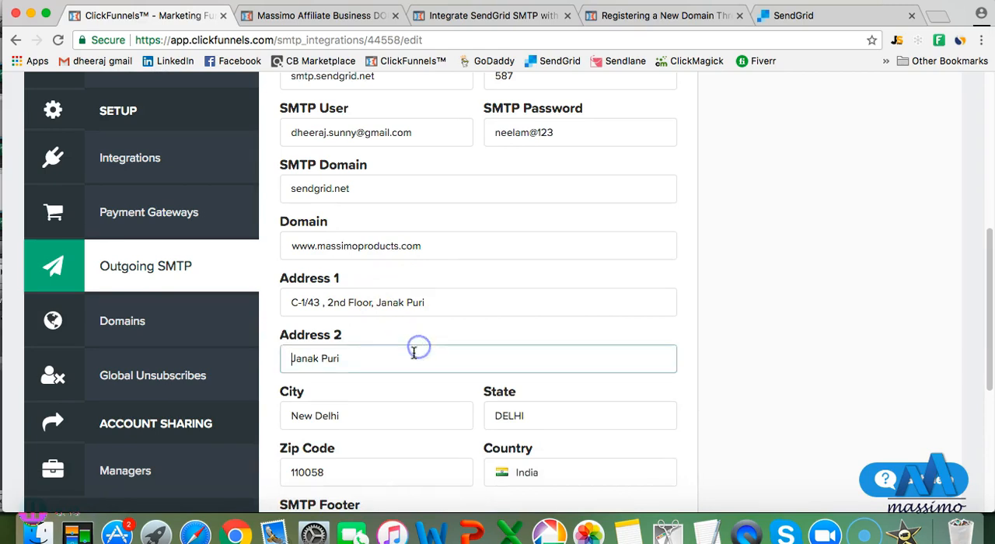
{"action": "scroll", "coordinate": [414, 350], "scroll_direction": "down", "scroll_amount": 5}
{"action": "left_click", "coordinate": [300, 327]}
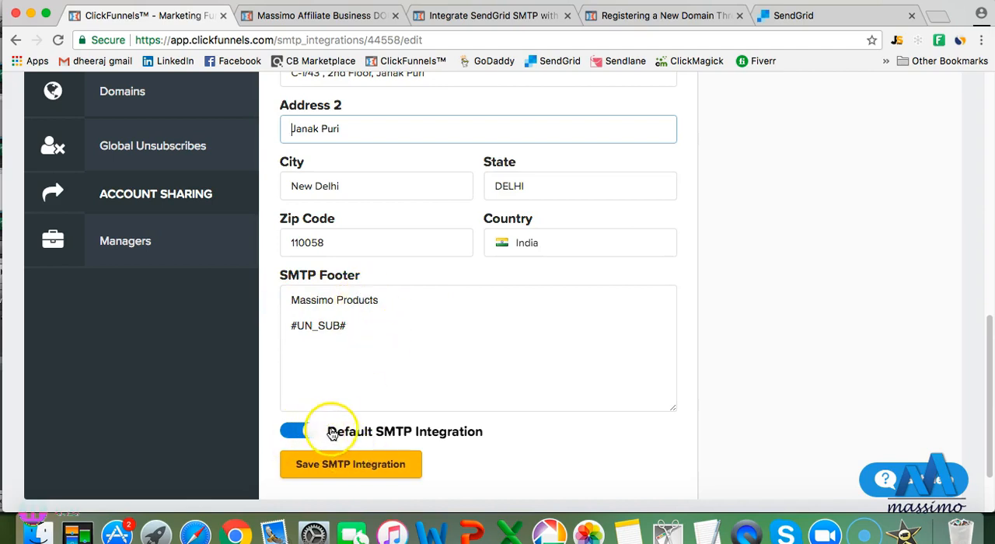
{"action": "scroll", "coordinate": [591, 365], "scroll_direction": "up", "scroll_amount": 10}
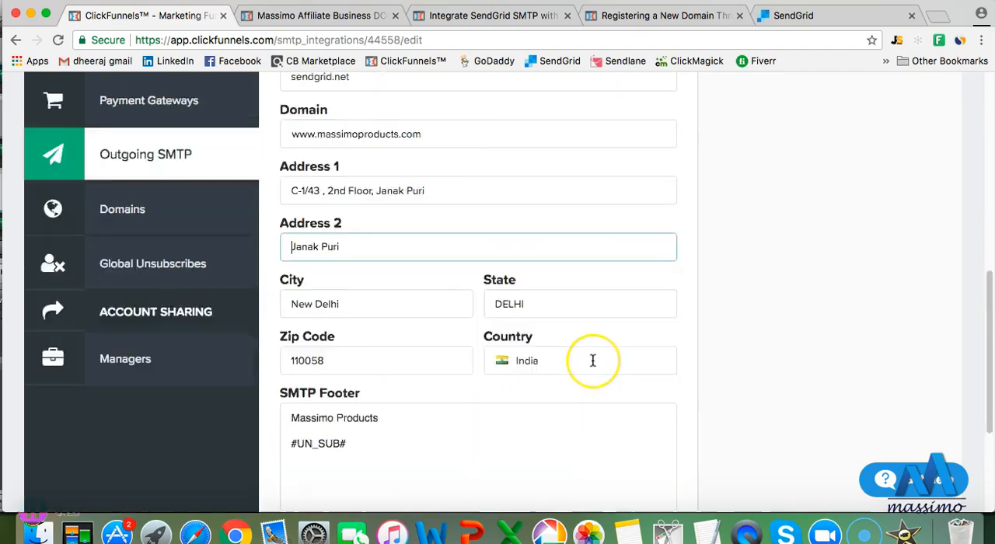
{"action": "scroll", "coordinate": [592, 361], "scroll_direction": "down", "scroll_amount": 3}
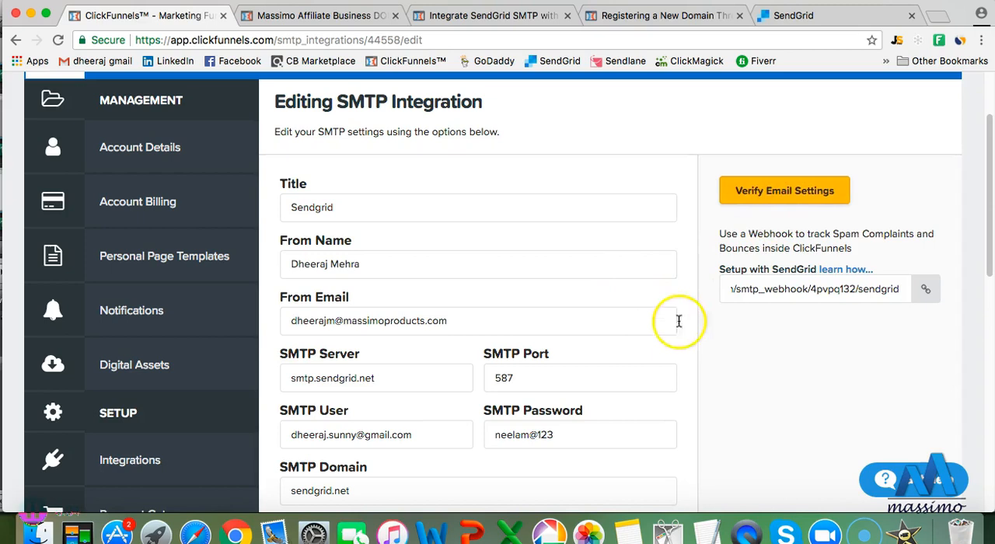
Copy the SendGrid webhook URL used to track spam complaints and bounces
{"action": "left_click", "coordinate": [748, 289]}
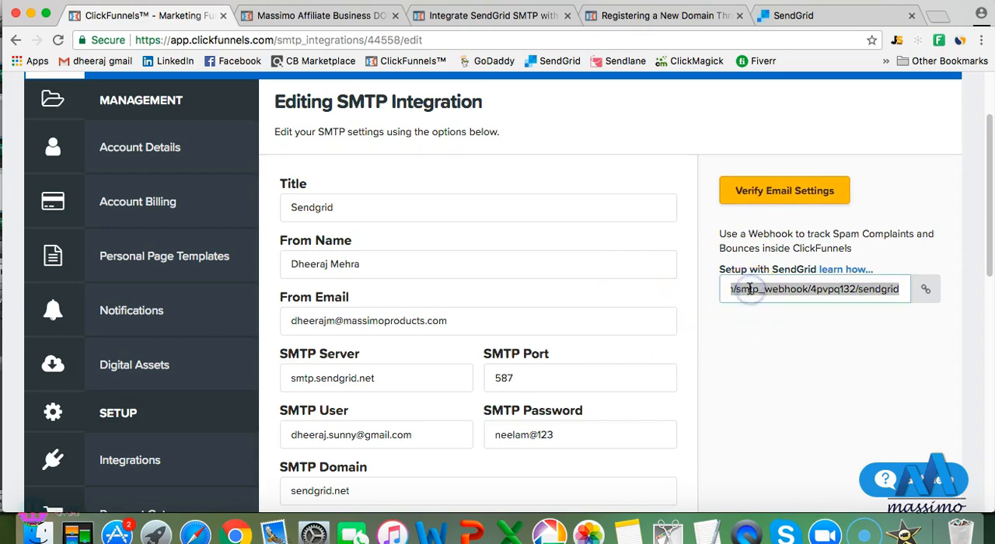
{"action": "right_click", "coordinate": [749, 289]}
{"action": "left_click", "coordinate": [666, 318]}
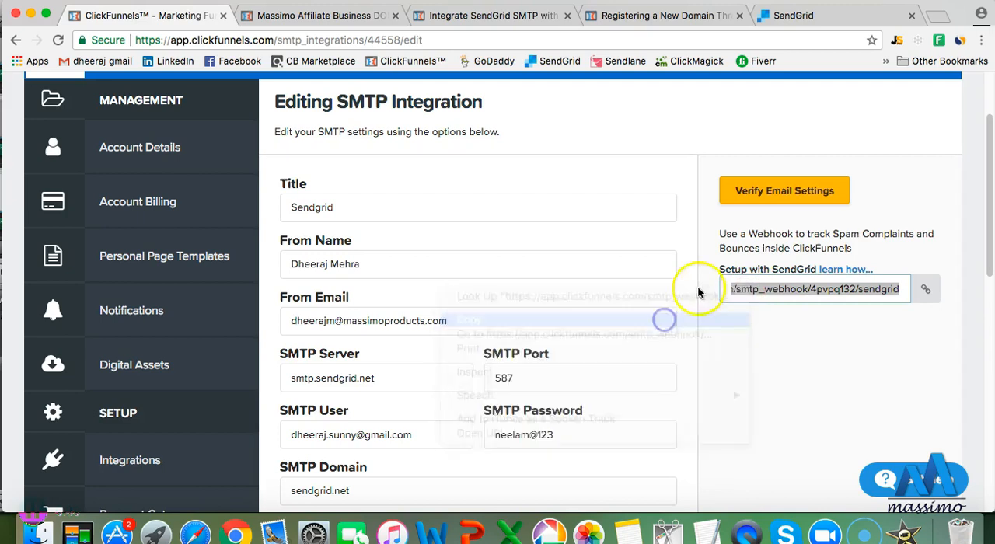
Switch to SendGrid's mail settings and open the Event Notification configuration for editing
{"action": "left_click", "coordinate": [802, 19]}
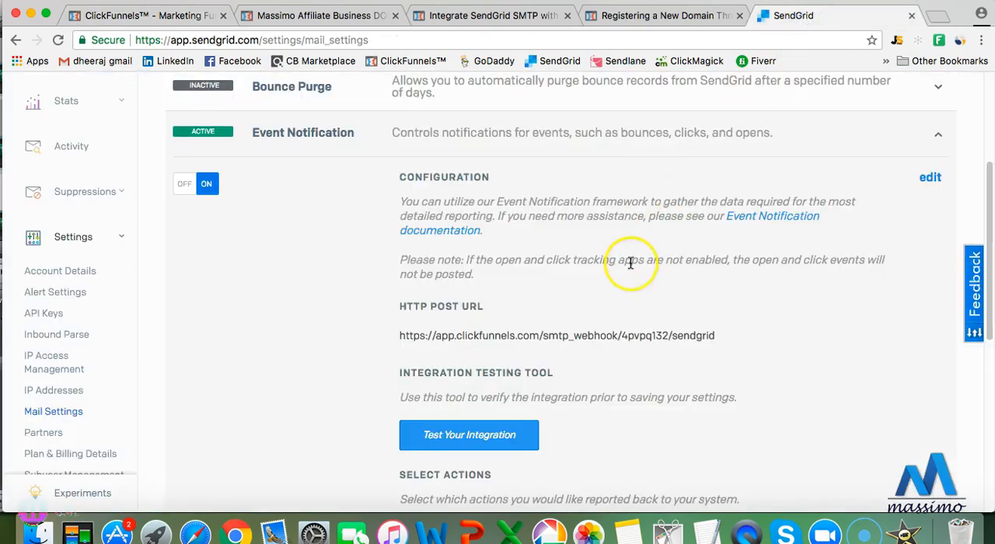
{"action": "scroll", "coordinate": [598, 298], "scroll_direction": "down", "scroll_amount": 2}
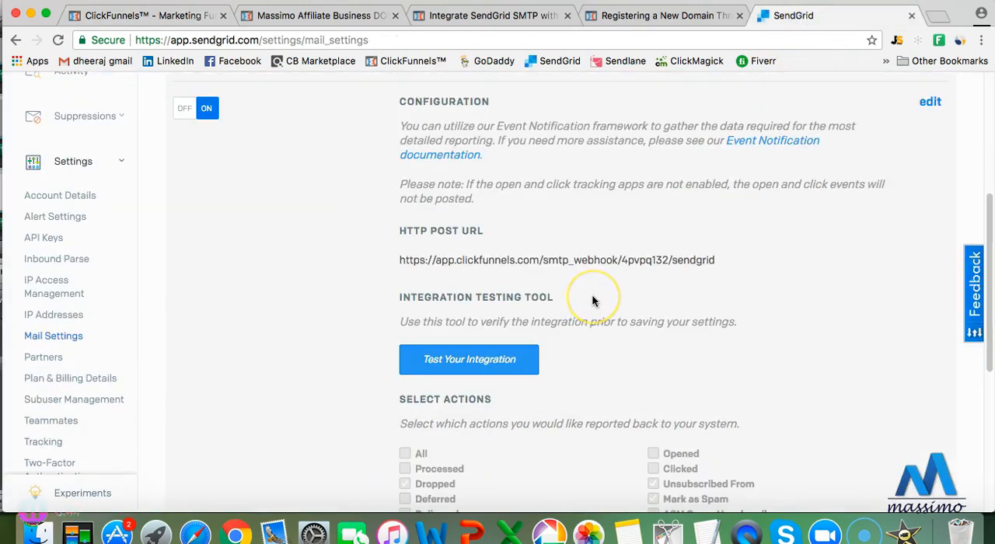
{"action": "scroll", "coordinate": [593, 301], "scroll_direction": "up", "scroll_amount": 2}
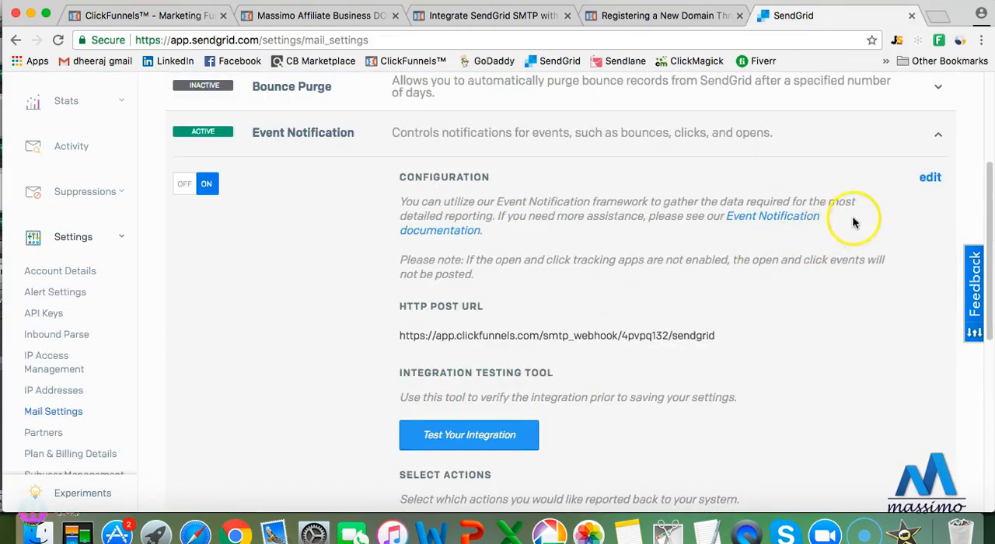
{"action": "left_click", "coordinate": [928, 178]}
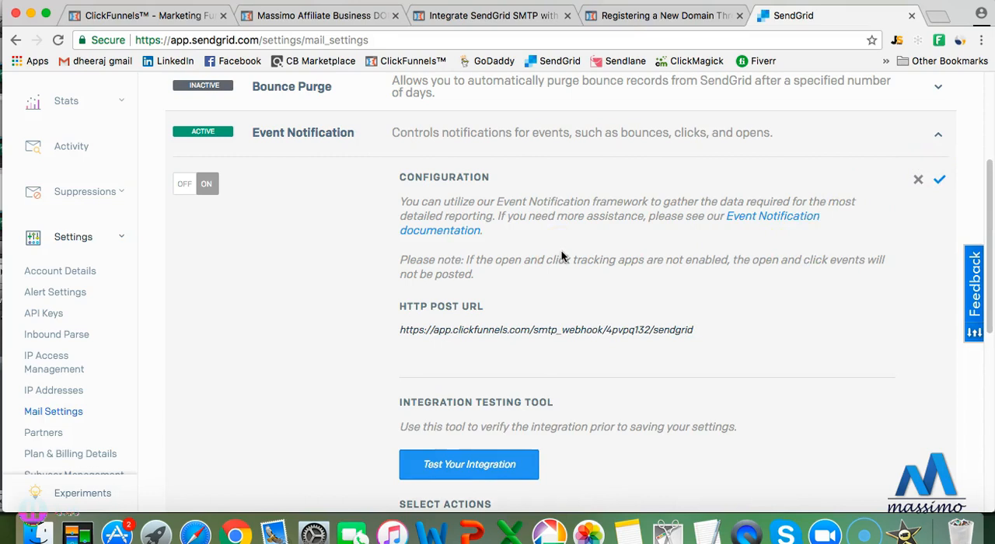
Examine the HTTP Post URL and the selected report actions, and leave the Event Notification editing without saving
{"action": "scroll", "coordinate": [548, 272], "scroll_direction": "down", "scroll_amount": 1}
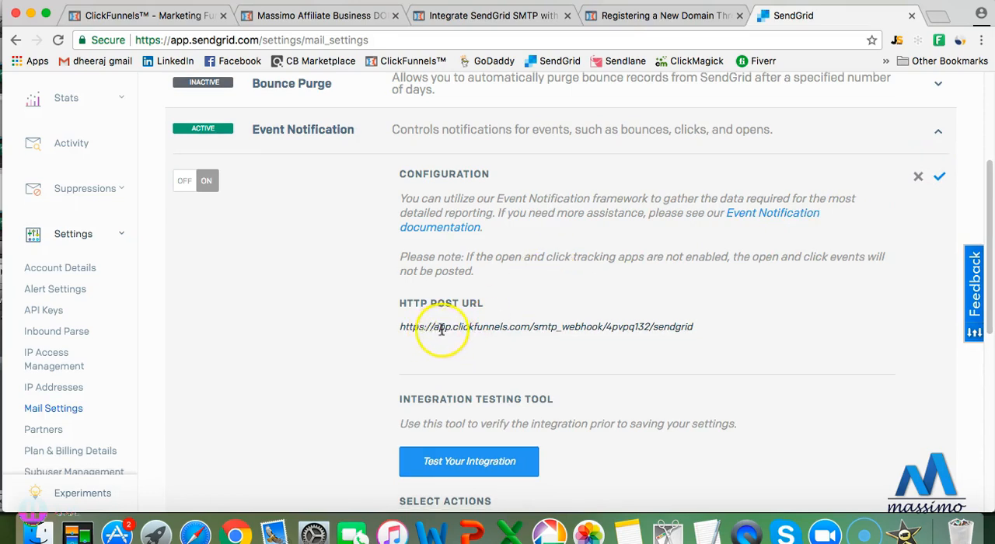
{"action": "scroll", "coordinate": [544, 342], "scroll_direction": "down", "scroll_amount": 7}
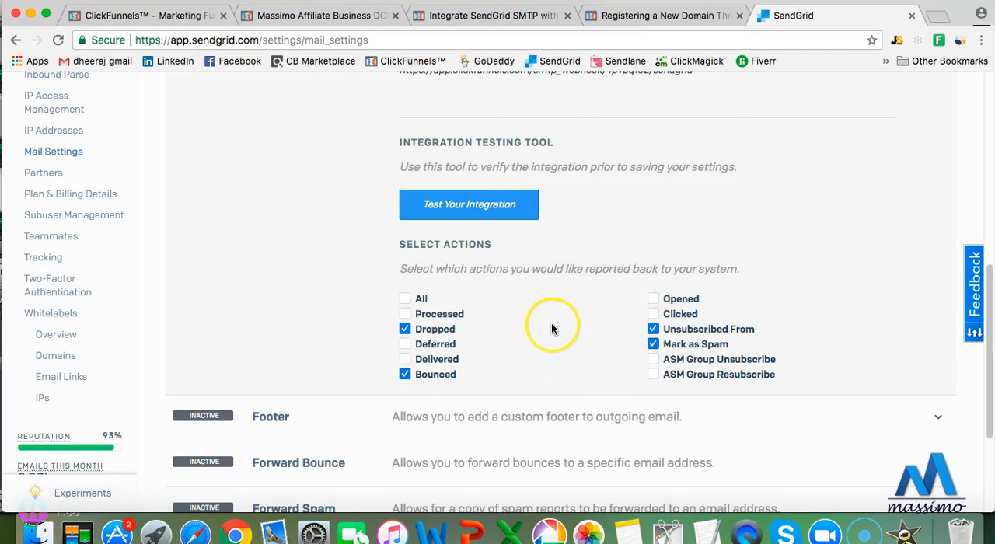
{"action": "scroll", "coordinate": [551, 322], "scroll_direction": "up", "scroll_amount": 2}
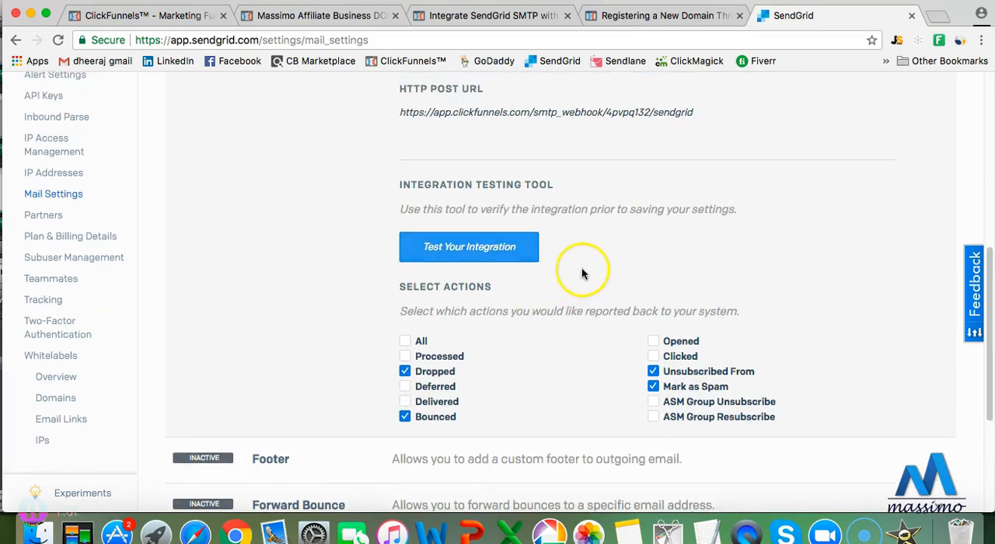
{"action": "scroll", "coordinate": [582, 273], "scroll_direction": "up", "scroll_amount": 4}
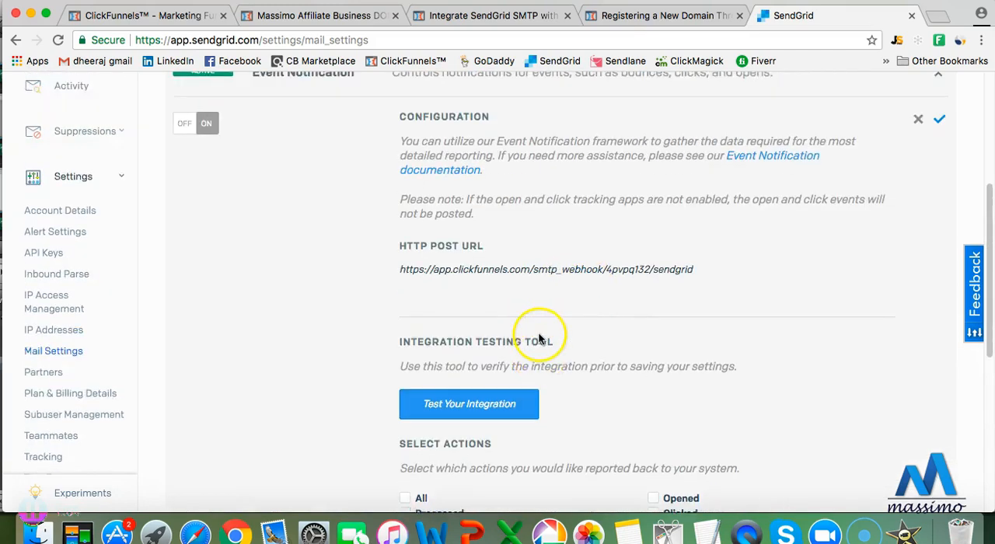
{"action": "scroll", "coordinate": [538, 339], "scroll_direction": "up", "scroll_amount": 1}
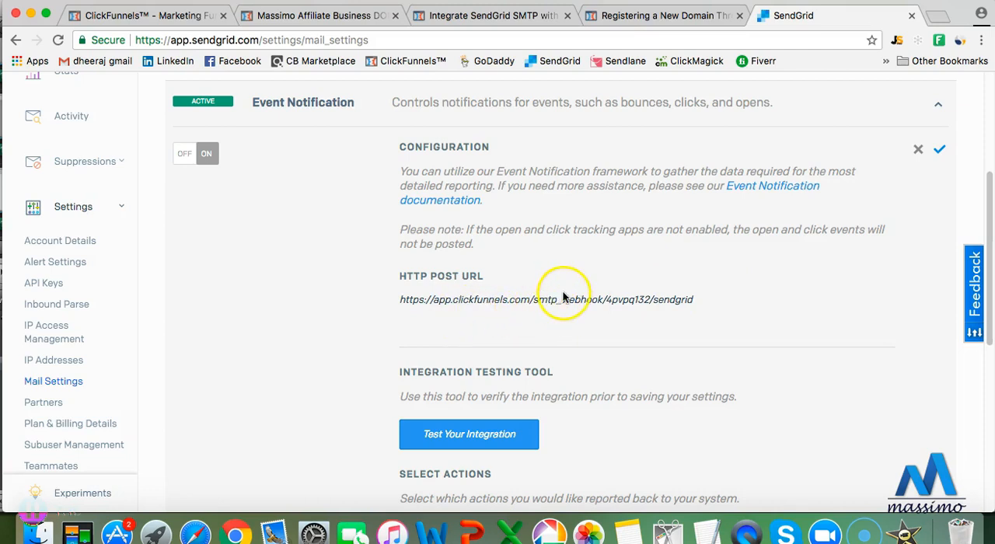
{"action": "left_click", "coordinate": [924, 150]}
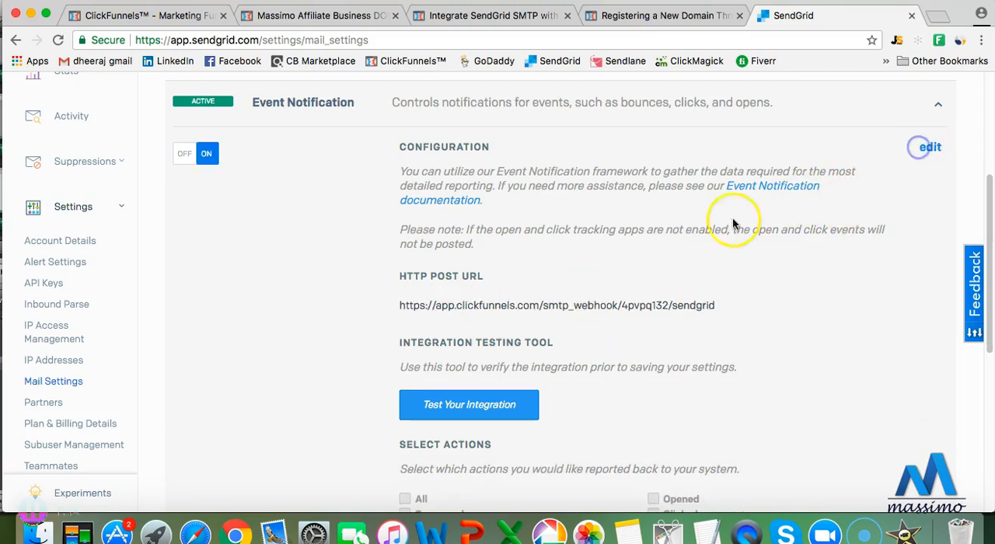
{"action": "scroll", "coordinate": [666, 228], "scroll_direction": "up", "scroll_amount": 3}
{"action": "scroll", "coordinate": [665, 228], "scroll_direction": "up", "scroll_amount": 4}
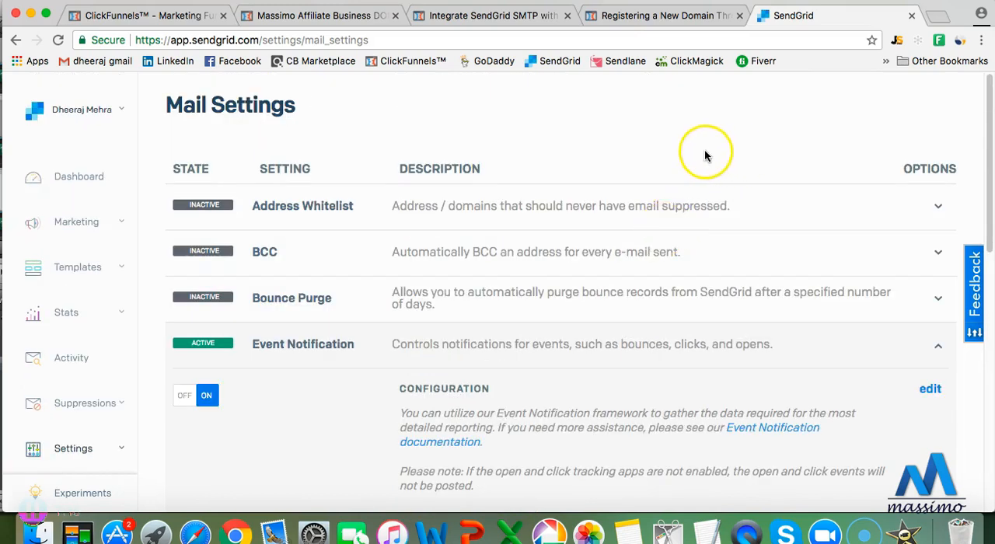
Return to ClickFunnels and open the settings of the Massimo Affiliate Online Business - Done For You Funnel
{"action": "left_click", "coordinate": [185, 16]}
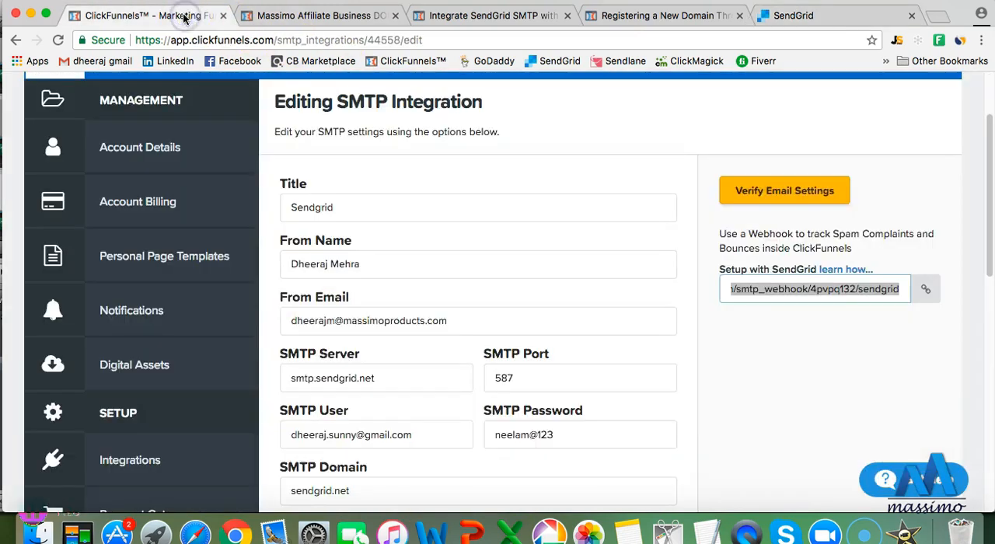
{"action": "scroll", "coordinate": [388, 146], "scroll_direction": "up", "scroll_amount": 3}
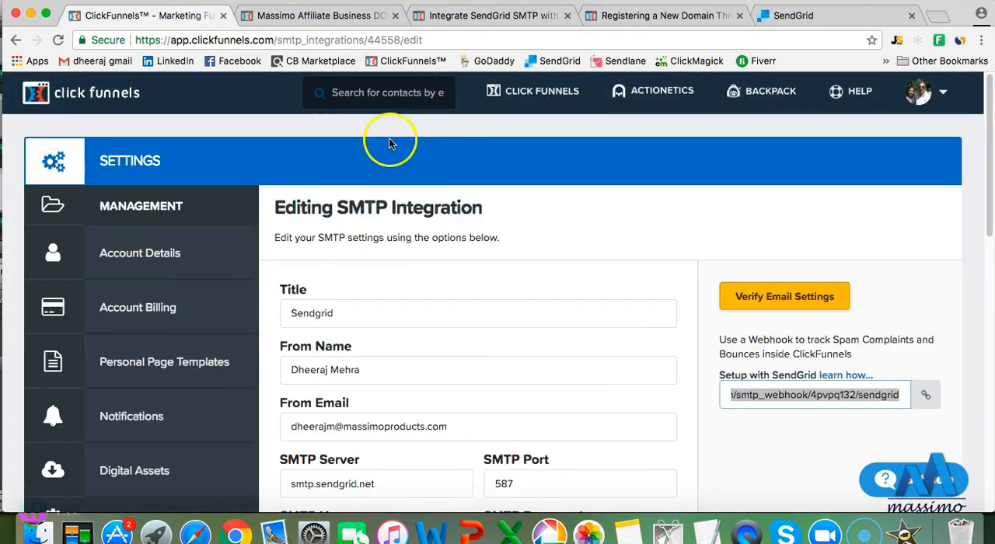
{"action": "mouse_move", "coordinate": [510, 93]}
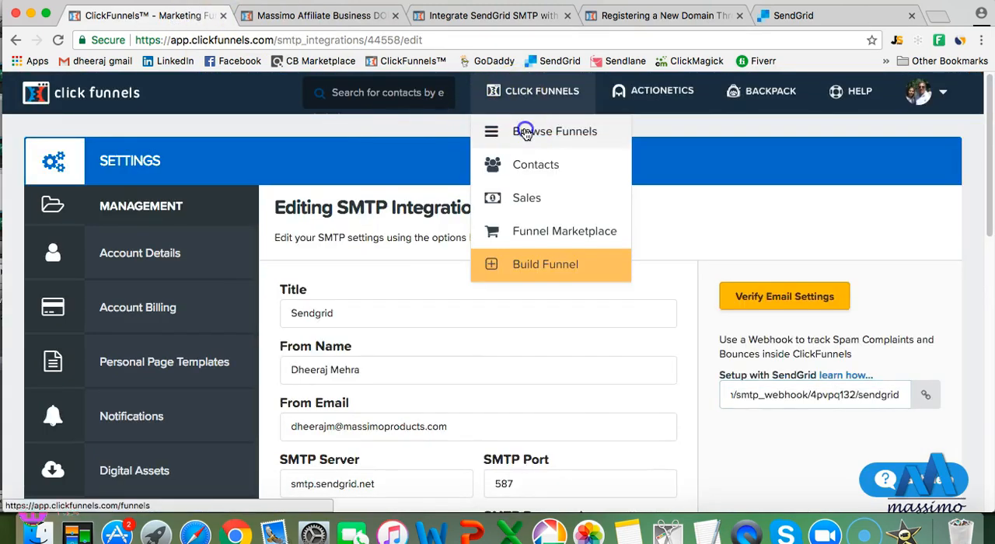
{"action": "left_click", "coordinate": [526, 132]}
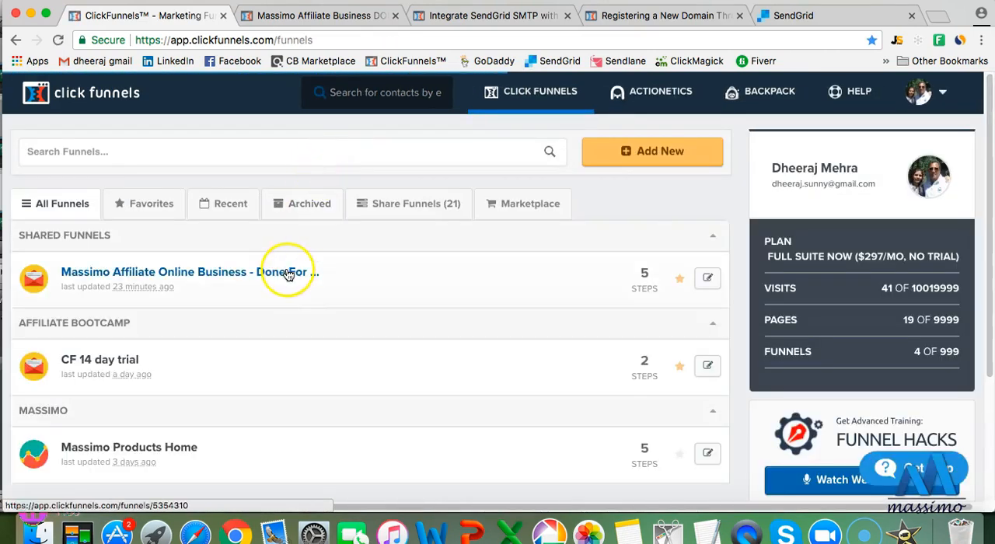
{"action": "left_click", "coordinate": [288, 274]}
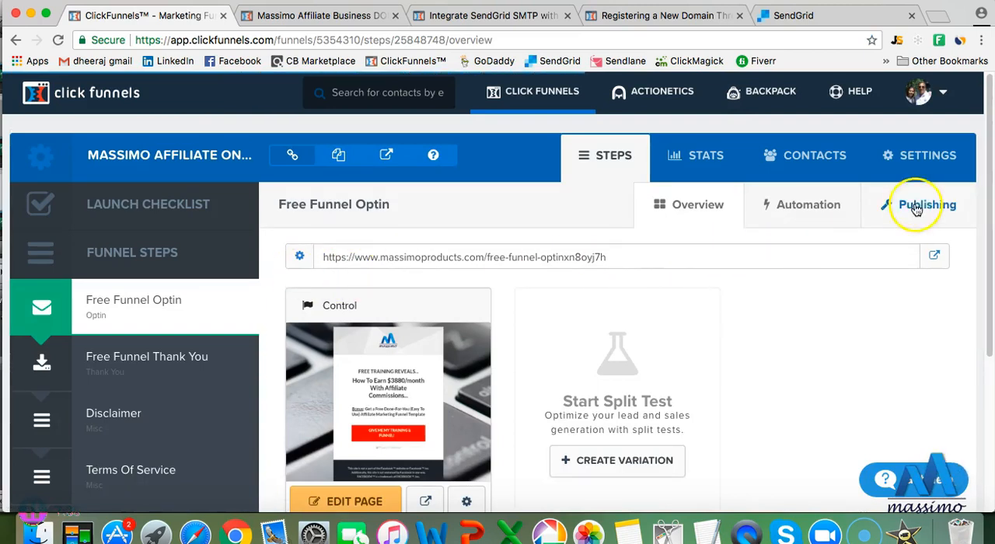
{"action": "left_click", "coordinate": [927, 158]}
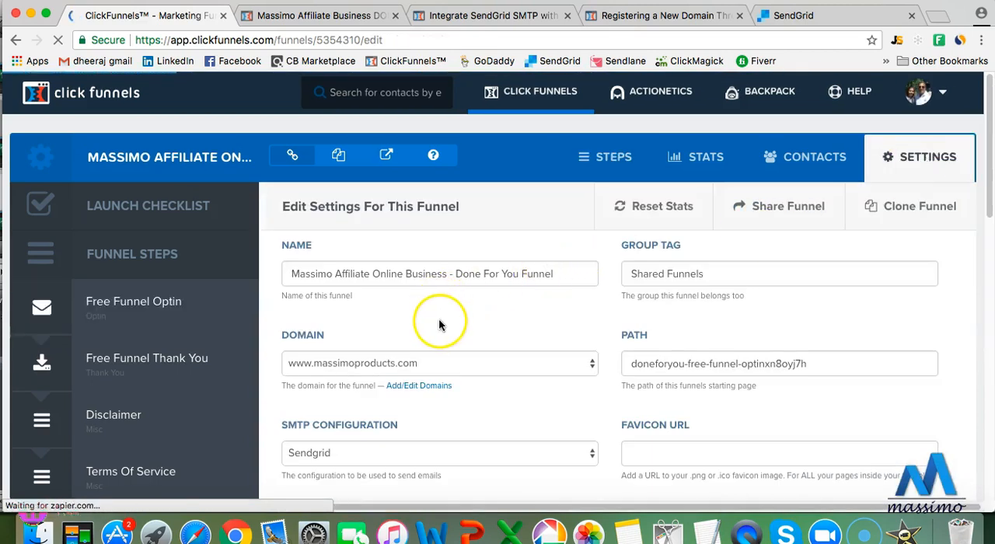
Review the funnel's domain and SMTP settings, and open the Free Funnel Optin page in the page editor
{"action": "scroll", "coordinate": [438, 317], "scroll_direction": "down", "scroll_amount": 2}
{"action": "scroll", "coordinate": [445, 330], "scroll_direction": "down", "scroll_amount": 2}
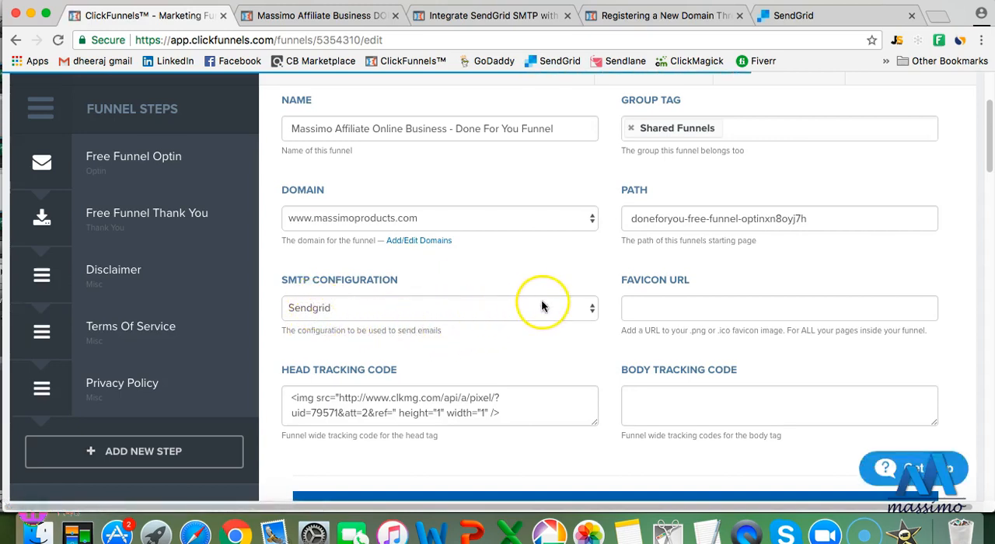
{"action": "scroll", "coordinate": [529, 304], "scroll_direction": "down", "scroll_amount": 5}
{"action": "scroll", "coordinate": [532, 305], "scroll_direction": "down", "scroll_amount": 7}
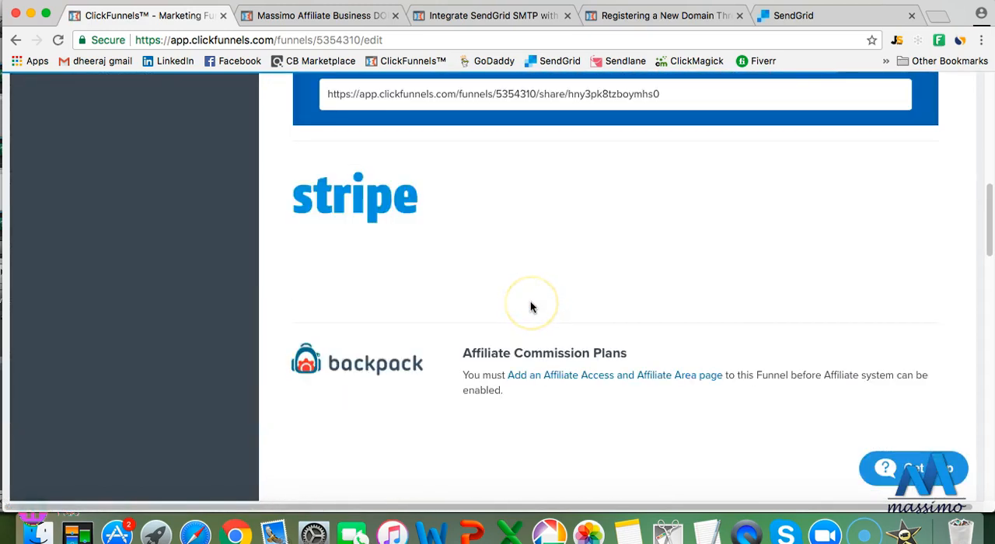
{"action": "scroll", "coordinate": [531, 307], "scroll_direction": "up", "scroll_amount": 14}
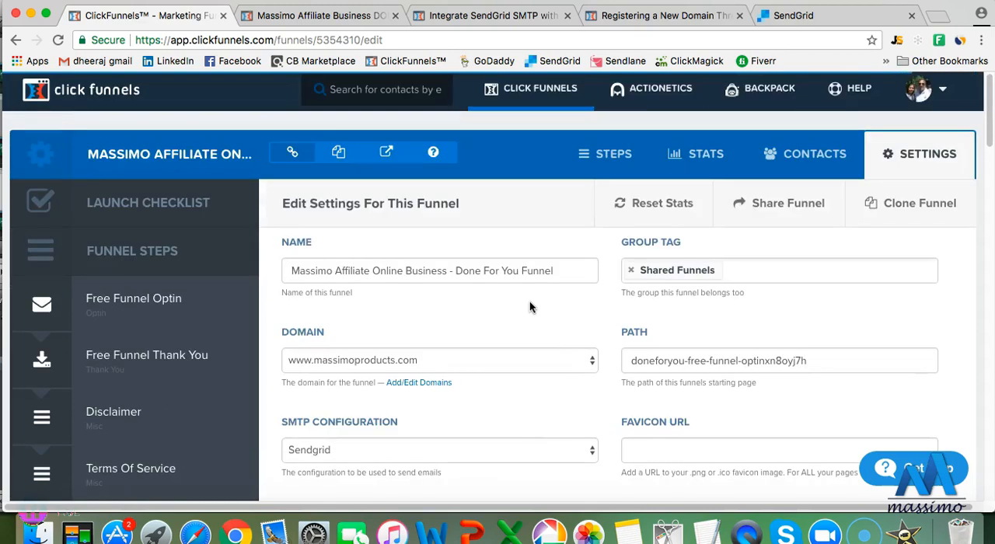
{"action": "left_click", "coordinate": [136, 300]}
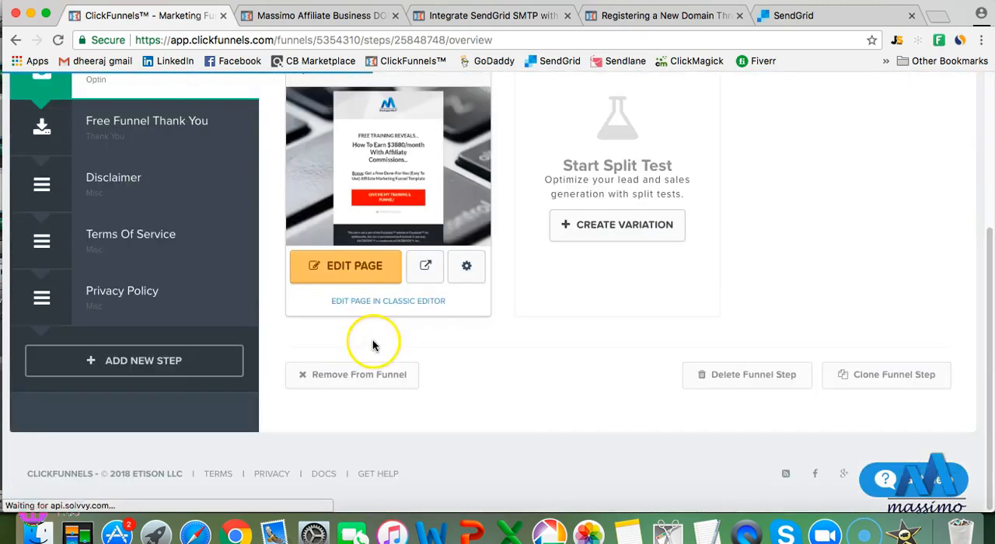
{"action": "scroll", "coordinate": [373, 345], "scroll_direction": "down", "scroll_amount": 3}
{"action": "left_click", "coordinate": [359, 270]}
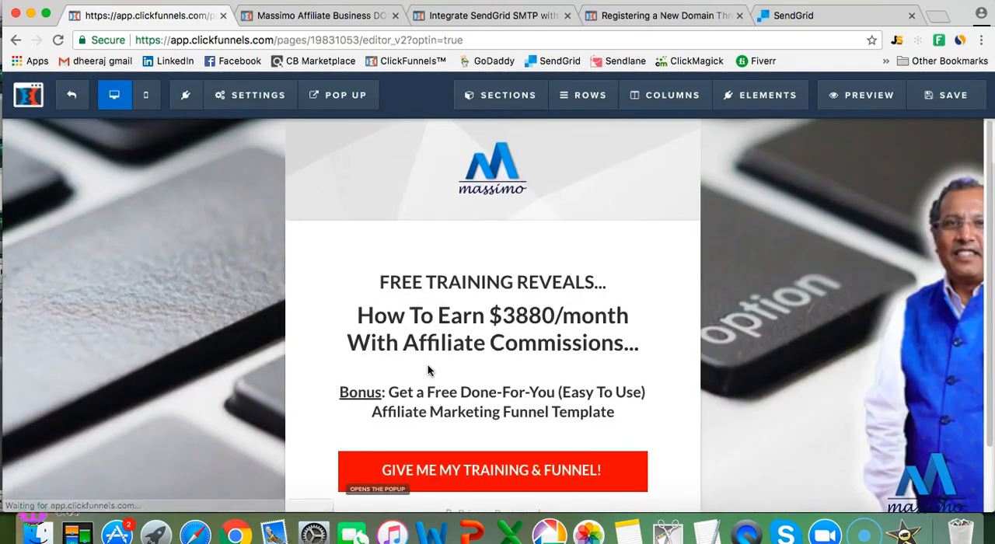
Open the optin page's email integration settings and remove the connected auto-responder integration
{"action": "left_click", "coordinate": [258, 95]}
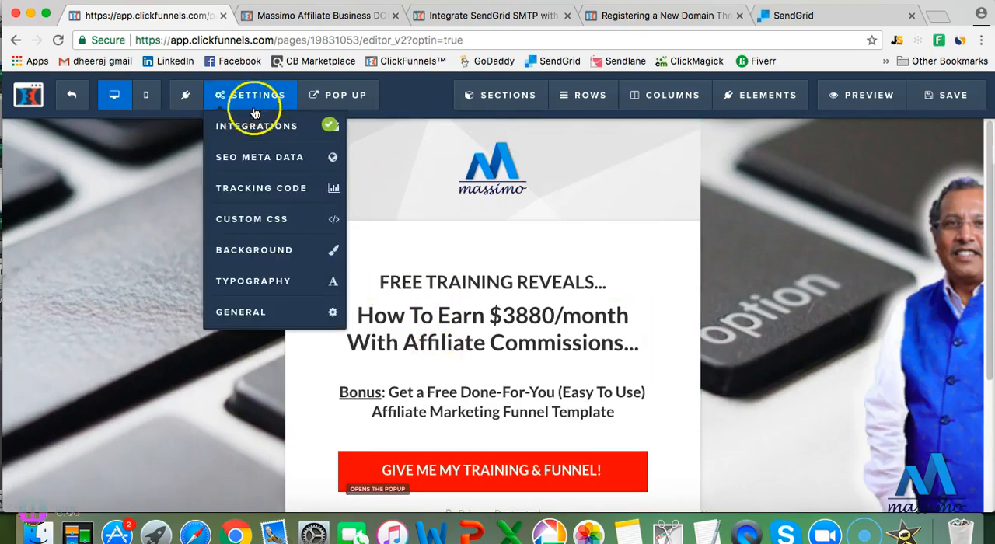
{"action": "left_click", "coordinate": [250, 126]}
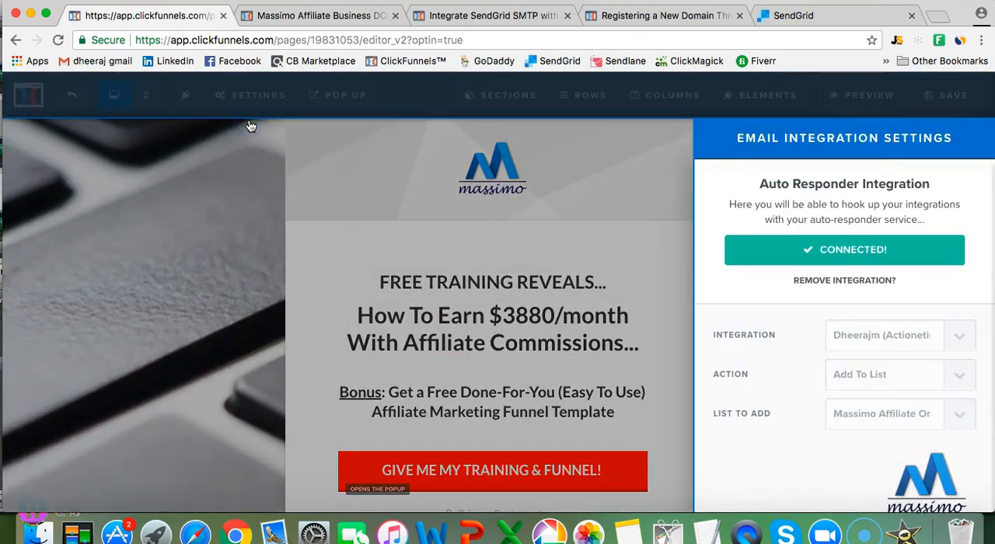
{"action": "left_click", "coordinate": [840, 284]}
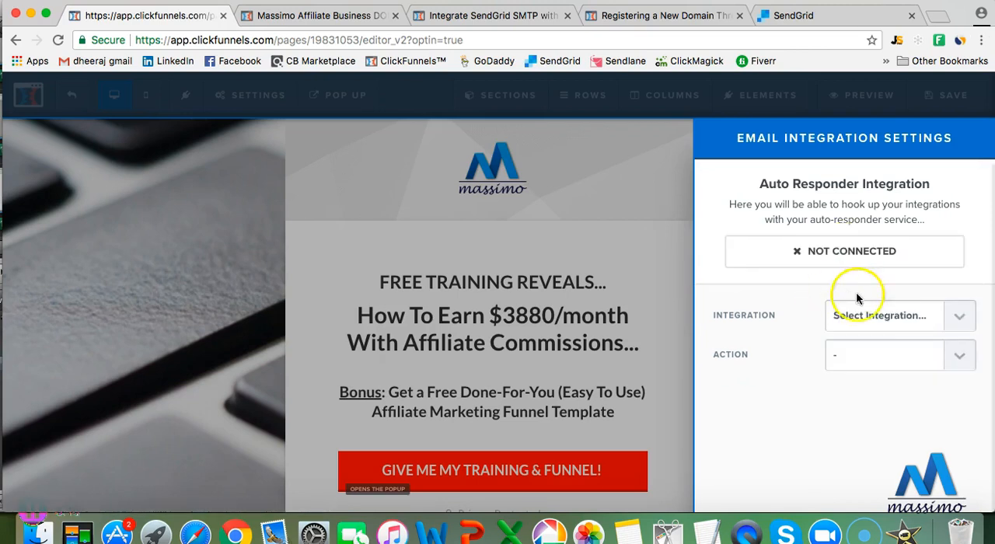
Connect the optin page to the Actionetics integration with the Add To List action and the Massimo Affiliate list, and close the integration settings
{"action": "left_click", "coordinate": [960, 316]}
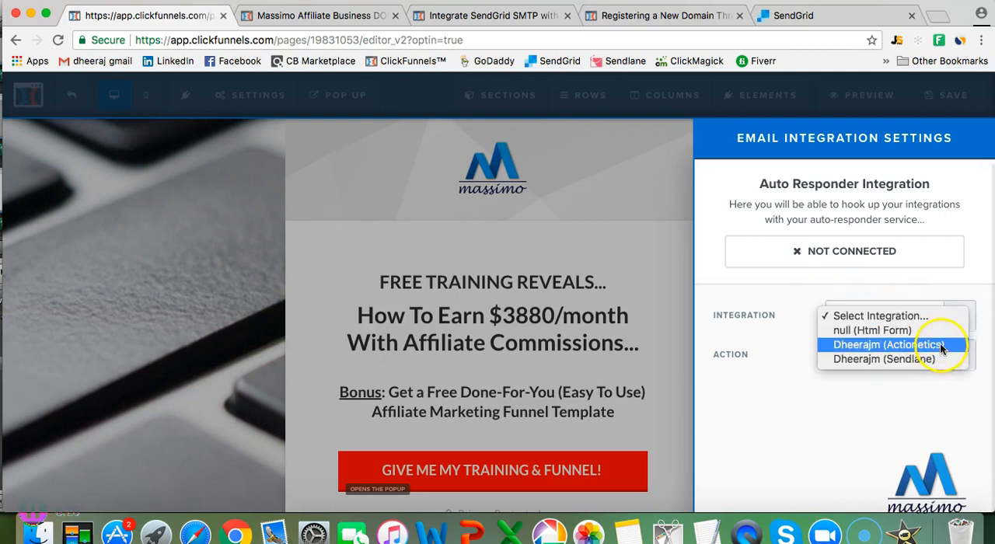
{"action": "left_click", "coordinate": [896, 348]}
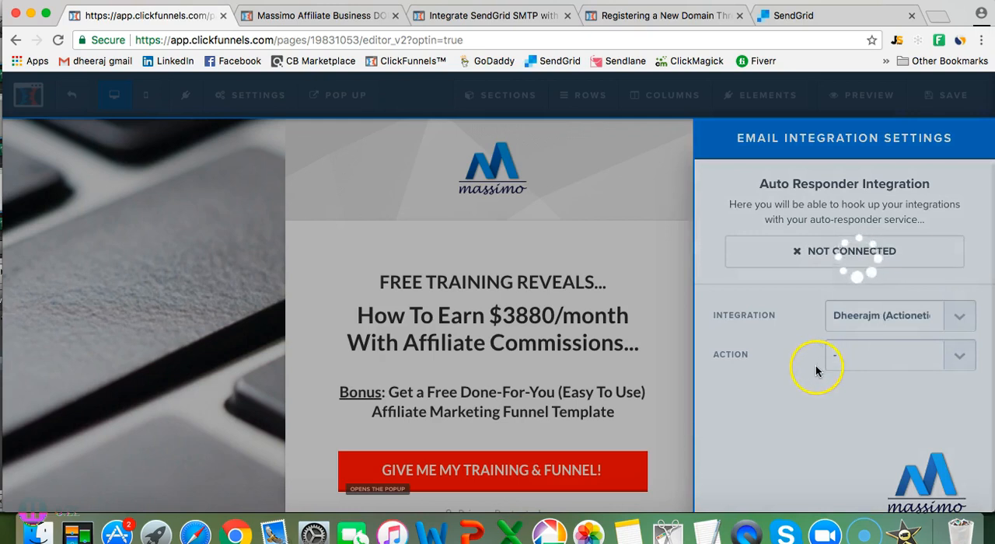
{"action": "left_click", "coordinate": [958, 357]}
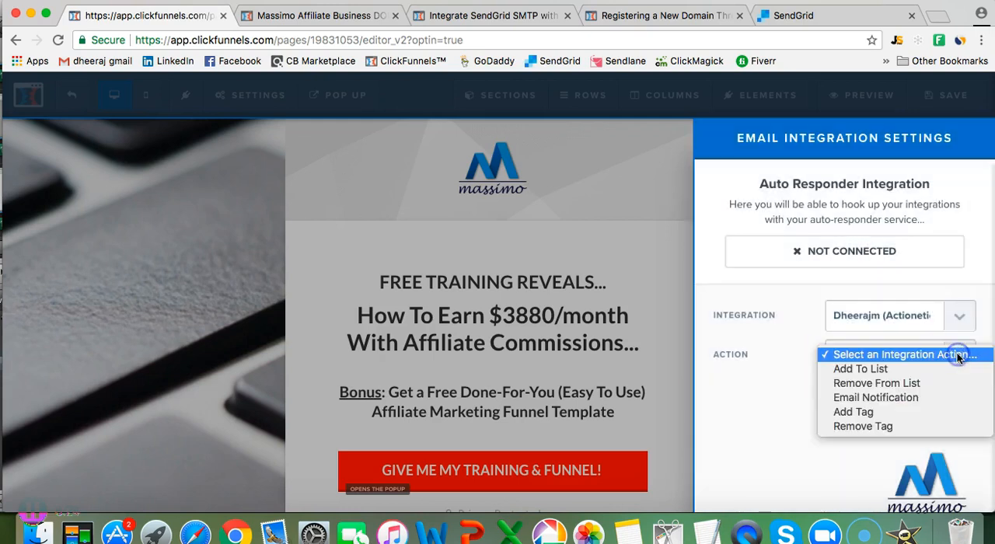
{"action": "left_click", "coordinate": [947, 367]}
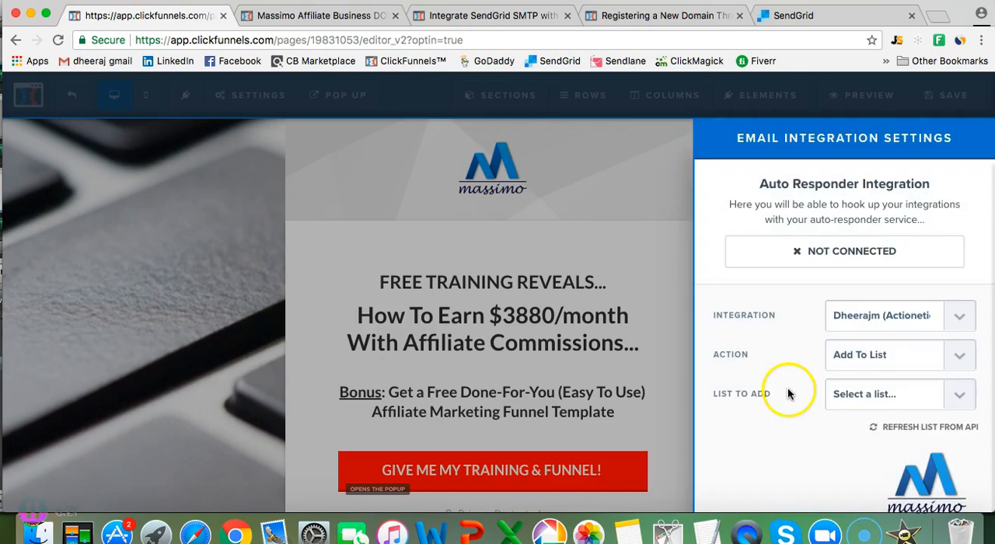
{"action": "left_click", "coordinate": [951, 398]}
{"action": "left_click", "coordinate": [911, 465]}
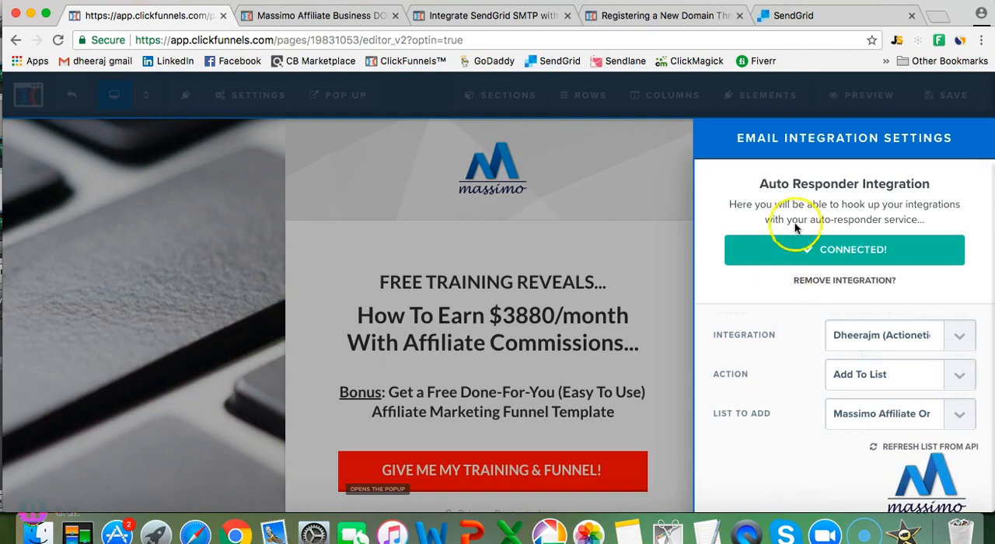
{"action": "left_click", "coordinate": [622, 194]}
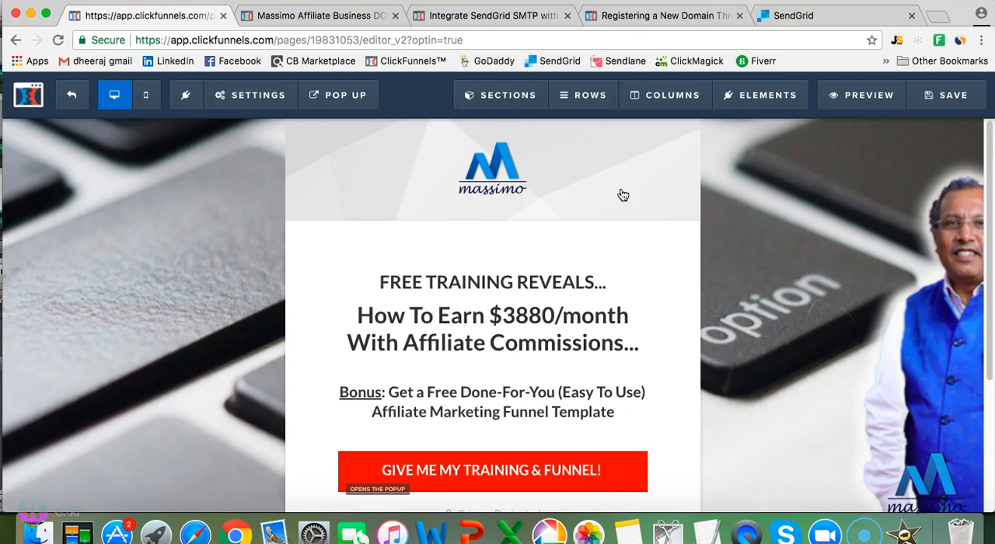
Leave the page editor and open the "Done For You - Affiliate O..." action funnel in Actionetics
{"action": "left_click", "coordinate": [241, 95]}
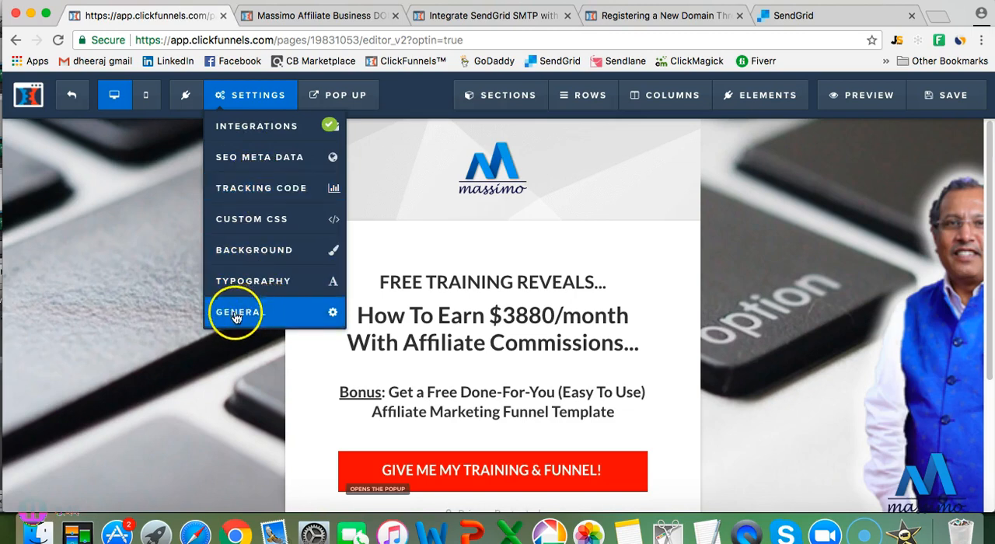
{"action": "left_click", "coordinate": [71, 101]}
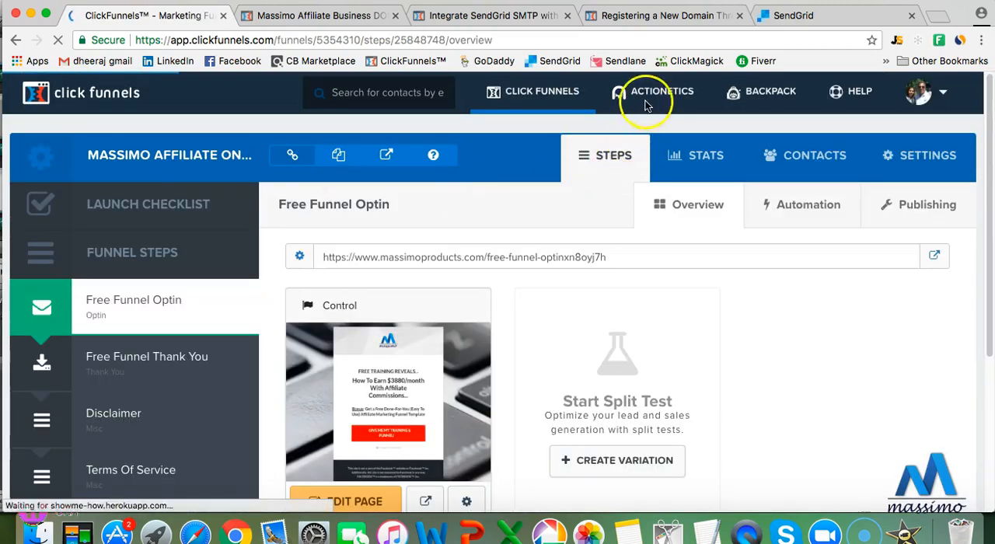
{"action": "left_click", "coordinate": [645, 105]}
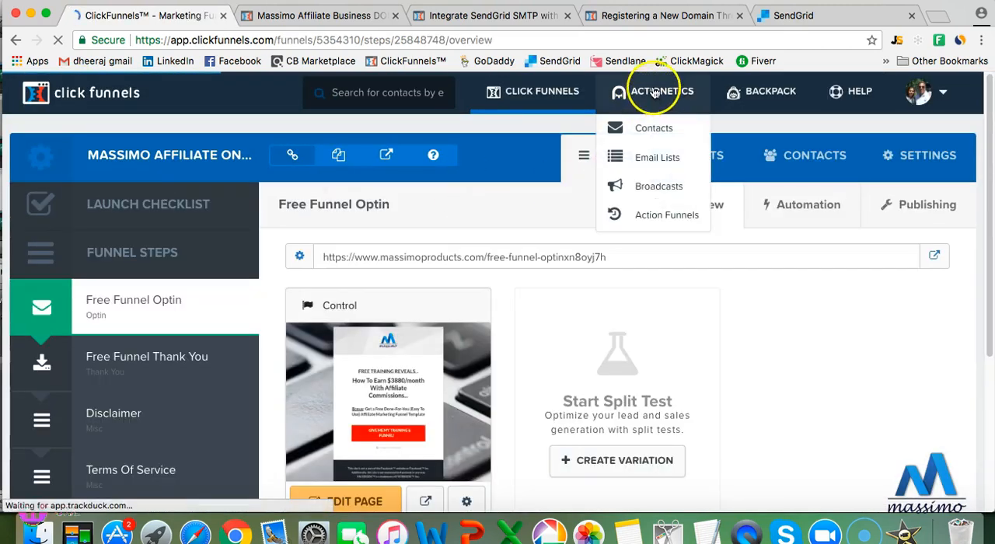
{"action": "left_click", "coordinate": [656, 215]}
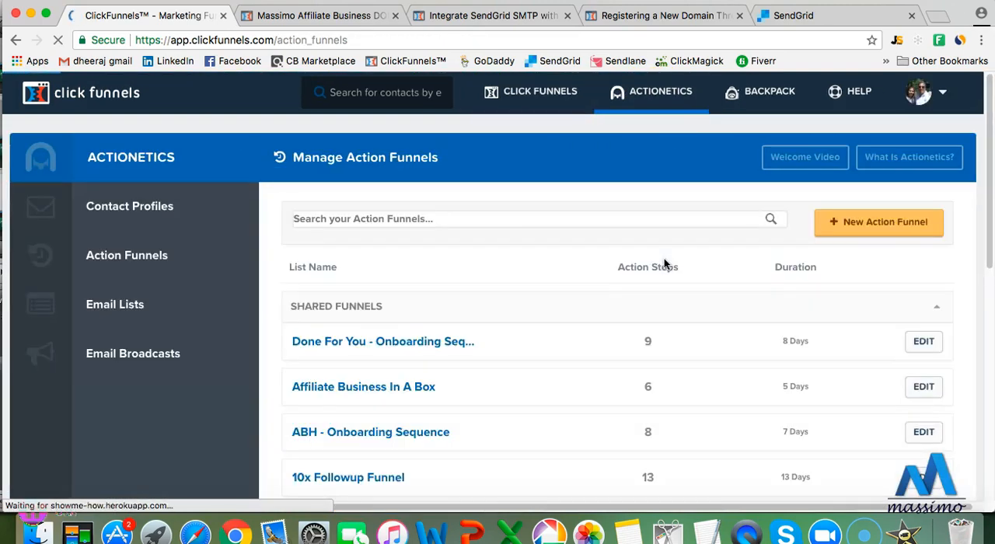
{"action": "left_click", "coordinate": [644, 244]}
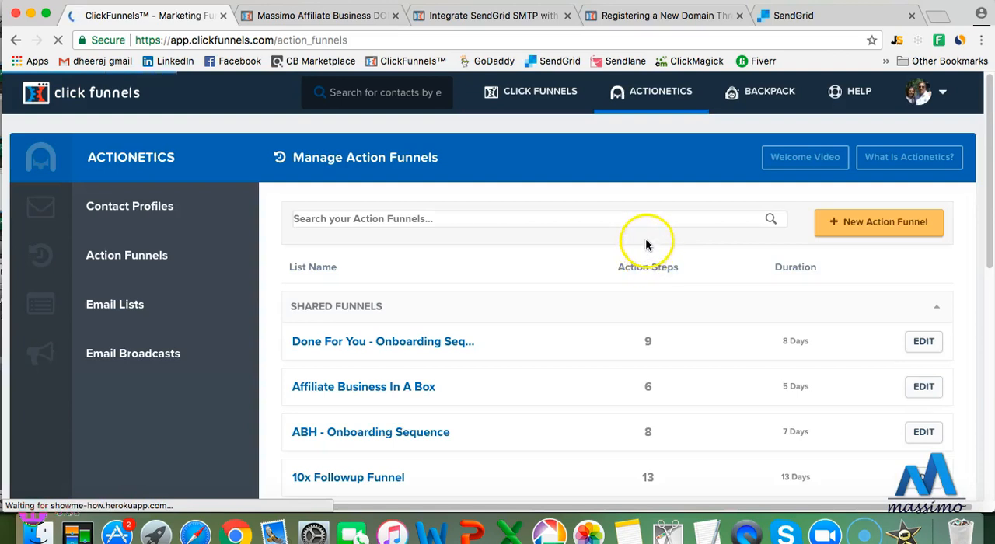
{"action": "scroll", "coordinate": [645, 245], "scroll_direction": "down", "scroll_amount": 5}
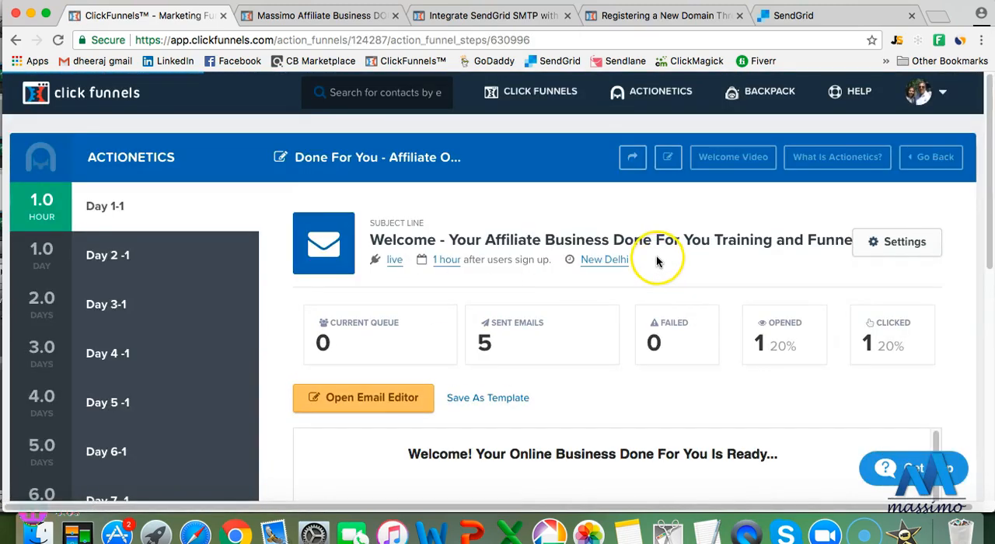
Open the Day 1-1 email's settings, select Sendgrid as its SMTP configuration, and update the email
{"action": "scroll", "coordinate": [658, 258], "scroll_direction": "down", "scroll_amount": 3}
{"action": "left_click", "coordinate": [894, 120]}
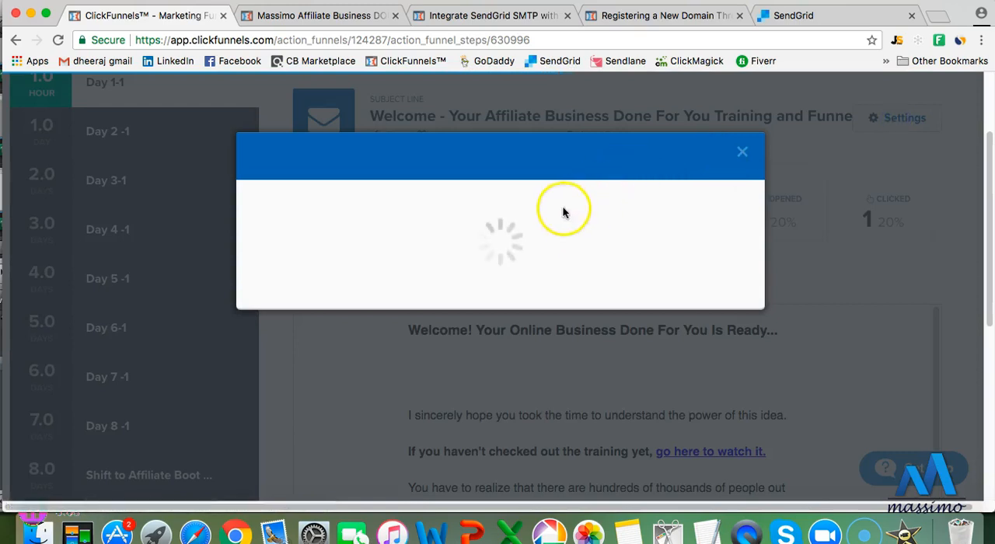
{"action": "scroll", "coordinate": [473, 257], "scroll_direction": "down", "scroll_amount": 2}
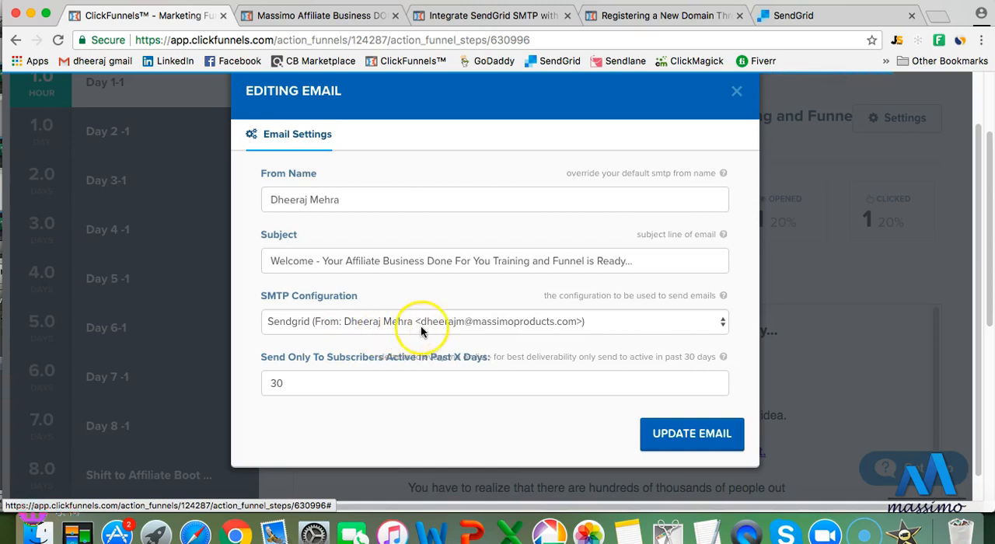
{"action": "left_click", "coordinate": [718, 323]}
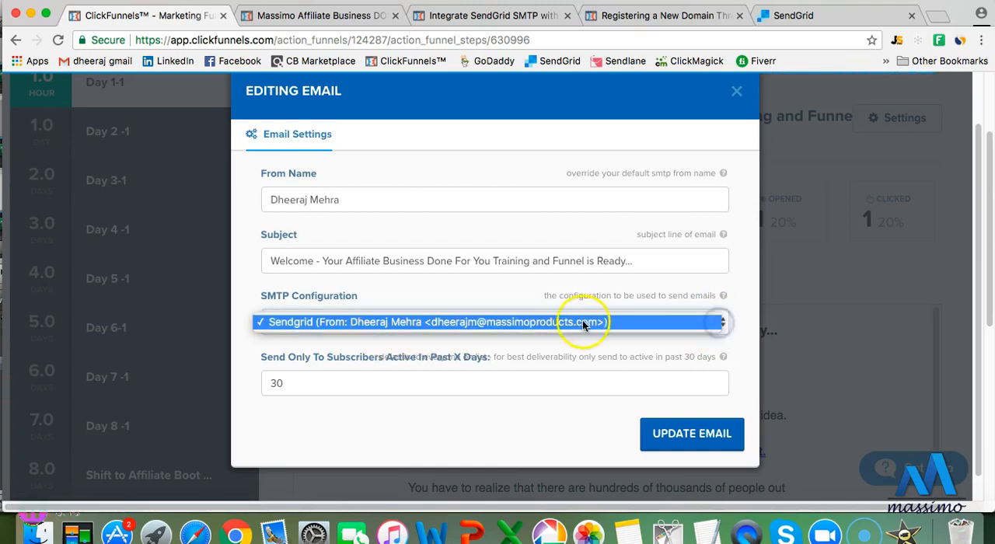
{"action": "left_click", "coordinate": [504, 322]}
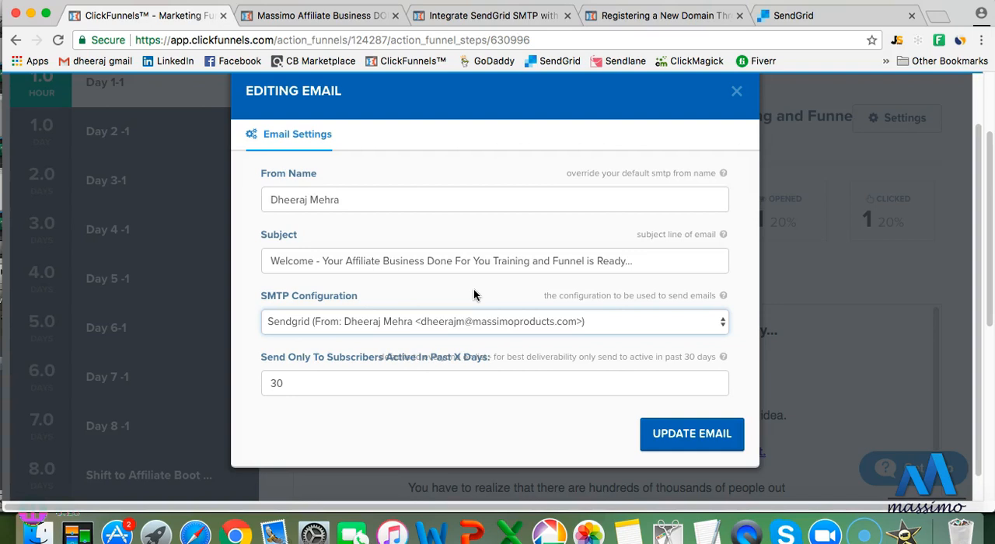
{"action": "left_click", "coordinate": [701, 435]}
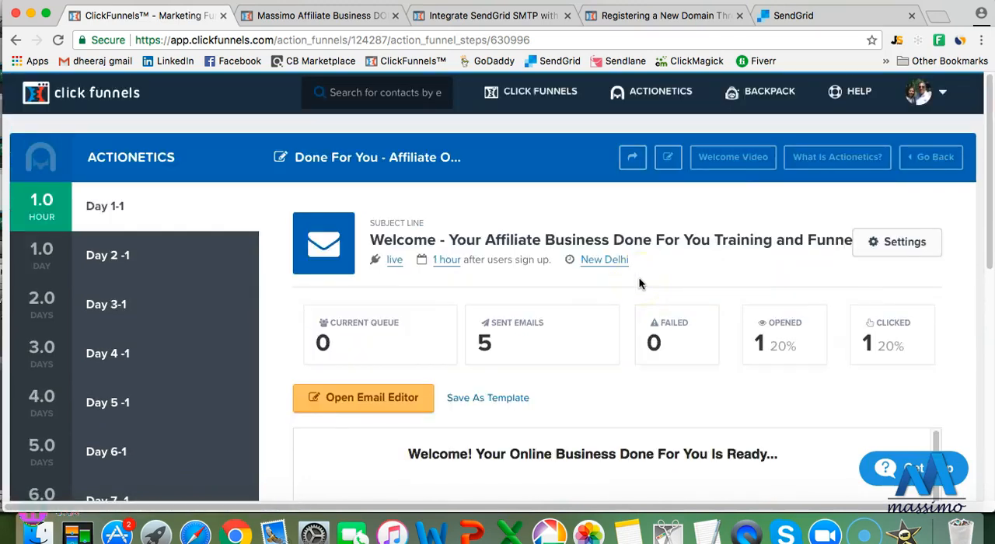
Return to the help search results for "Buy domain through Clickfunnels" and open the "ClickFunnels Email: Godaddy domain integration" article
{"action": "left_click", "coordinate": [561, 227]}
{"action": "left_click", "coordinate": [635, 17]}
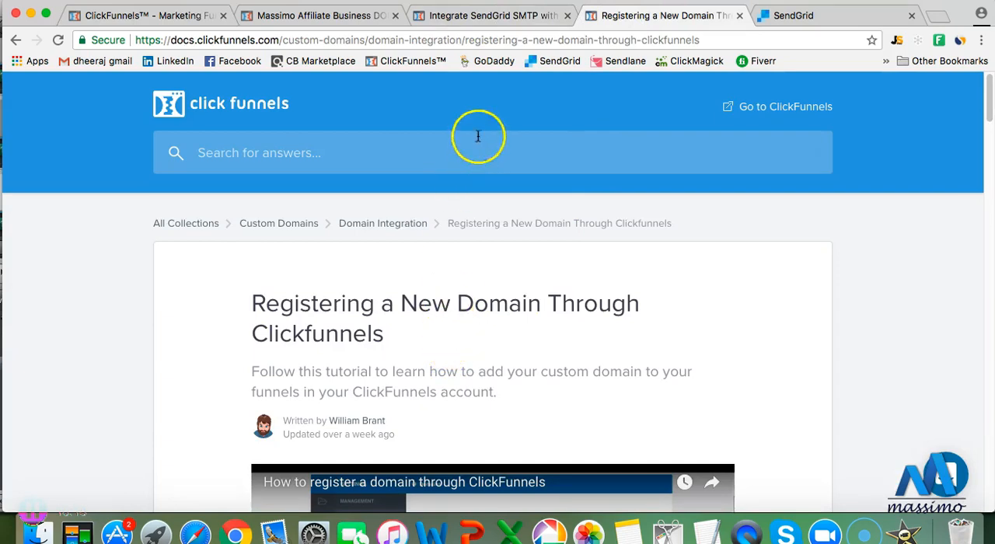
{"action": "left_click", "coordinate": [16, 40]}
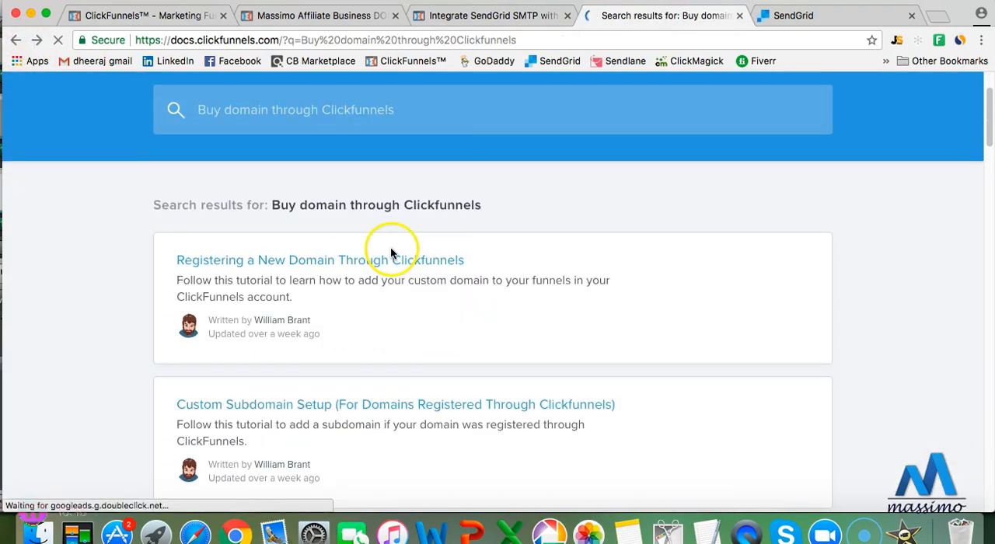
{"action": "scroll", "coordinate": [392, 311], "scroll_direction": "down", "scroll_amount": 1}
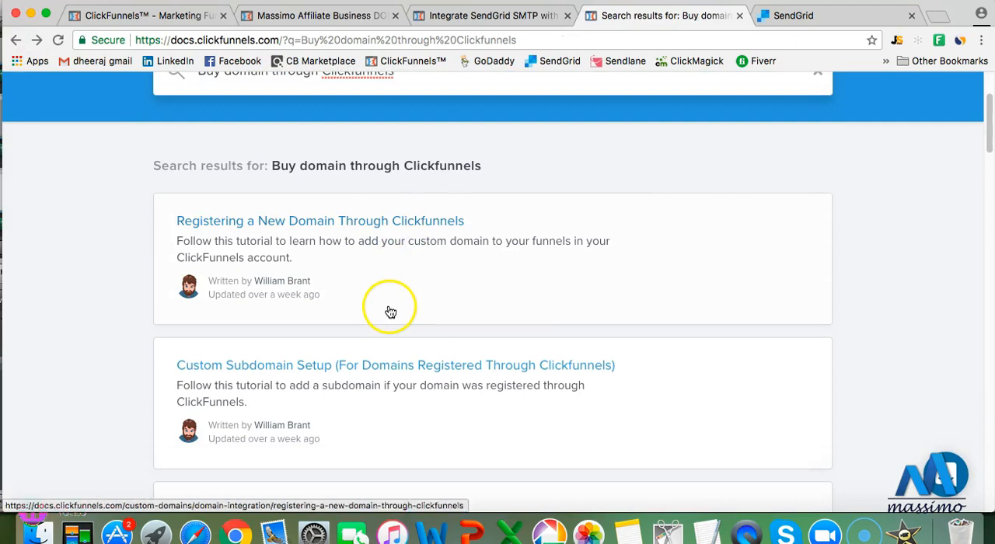
{"action": "scroll", "coordinate": [389, 315], "scroll_direction": "down", "scroll_amount": 2}
{"action": "scroll", "coordinate": [386, 320], "scroll_direction": "down", "scroll_amount": 1}
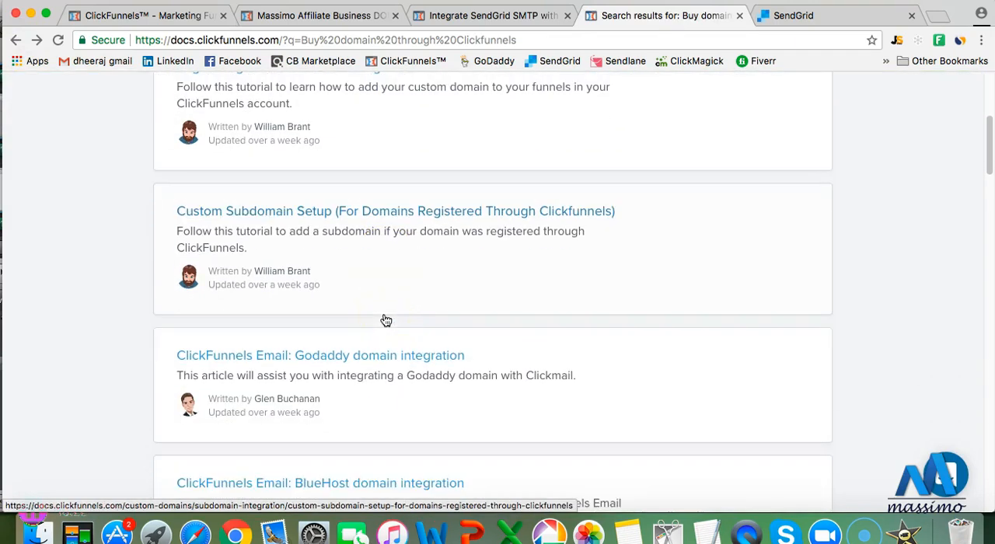
{"action": "scroll", "coordinate": [386, 320], "scroll_direction": "down", "scroll_amount": 1}
{"action": "left_click", "coordinate": [381, 284]}
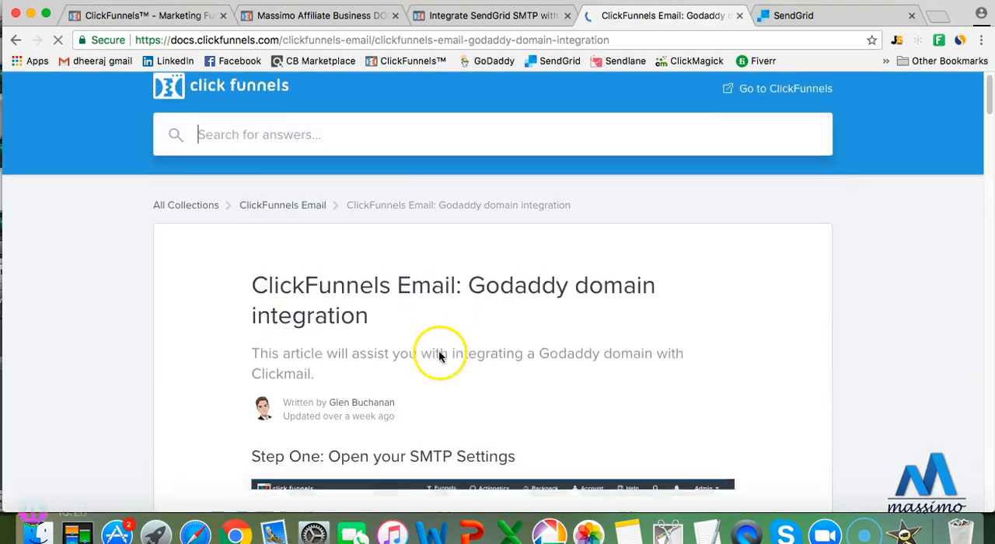
Read the article's first two steps on opening the SMTP settings and filling in the new ClickMail integration
{"action": "scroll", "coordinate": [423, 362], "scroll_direction": "down", "scroll_amount": 3}
{"action": "scroll", "coordinate": [422, 359], "scroll_direction": "down", "scroll_amount": 2}
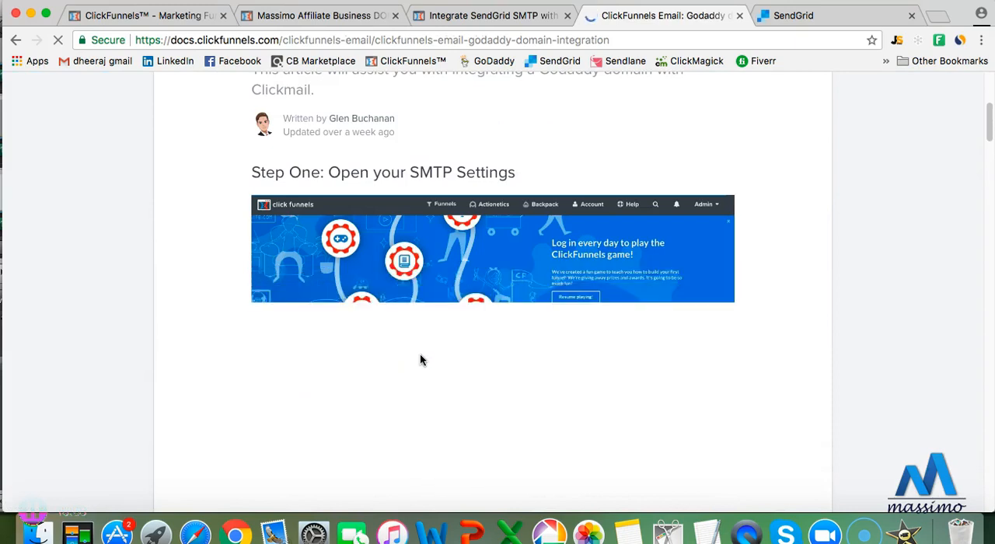
{"action": "scroll", "coordinate": [428, 351], "scroll_direction": "down", "scroll_amount": 2}
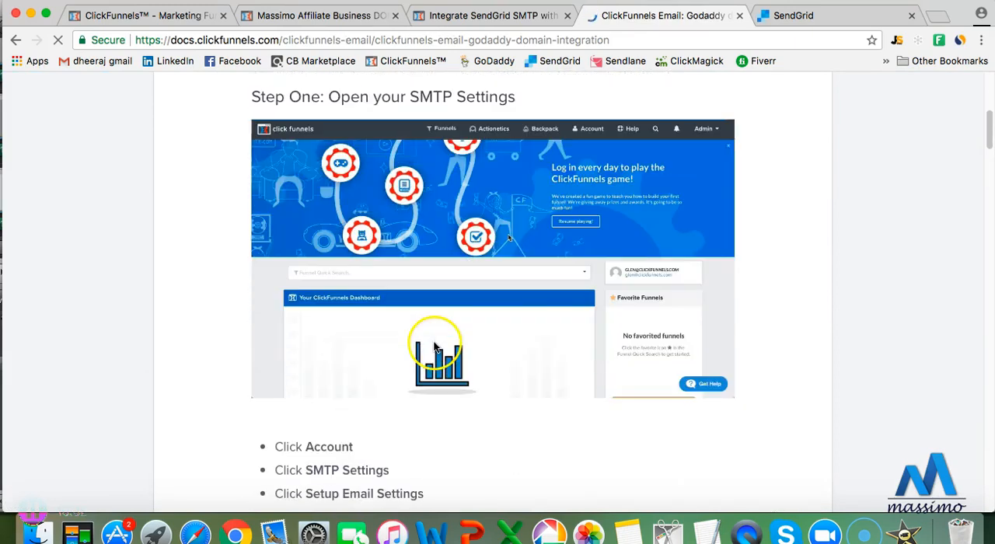
{"action": "scroll", "coordinate": [428, 353], "scroll_direction": "down", "scroll_amount": 6}
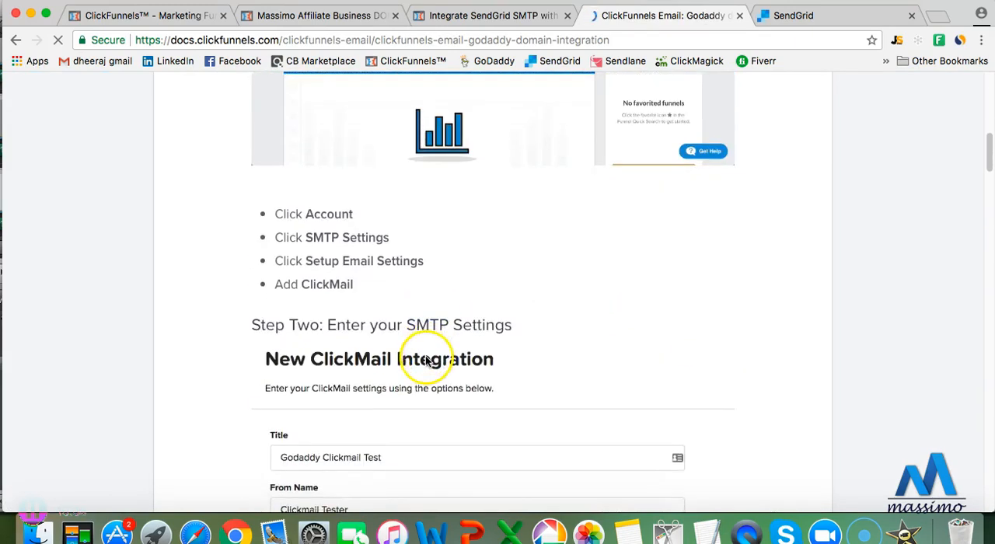
{"action": "scroll", "coordinate": [422, 361], "scroll_direction": "down", "scroll_amount": 3}
{"action": "scroll", "coordinate": [422, 360], "scroll_direction": "down", "scroll_amount": 3}
{"action": "scroll", "coordinate": [389, 328], "scroll_direction": "down", "scroll_amount": 6}
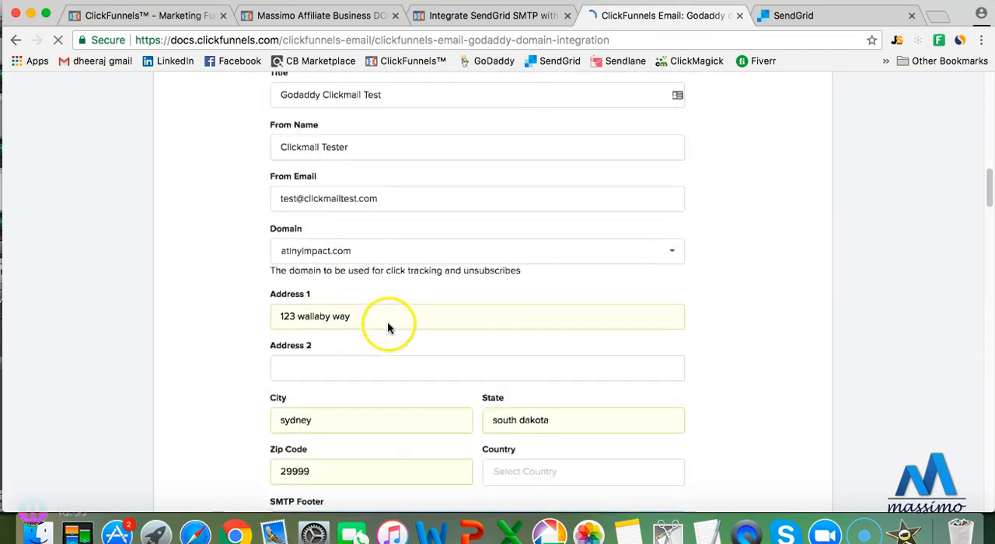
{"action": "scroll", "coordinate": [389, 329], "scroll_direction": "down", "scroll_amount": 7}
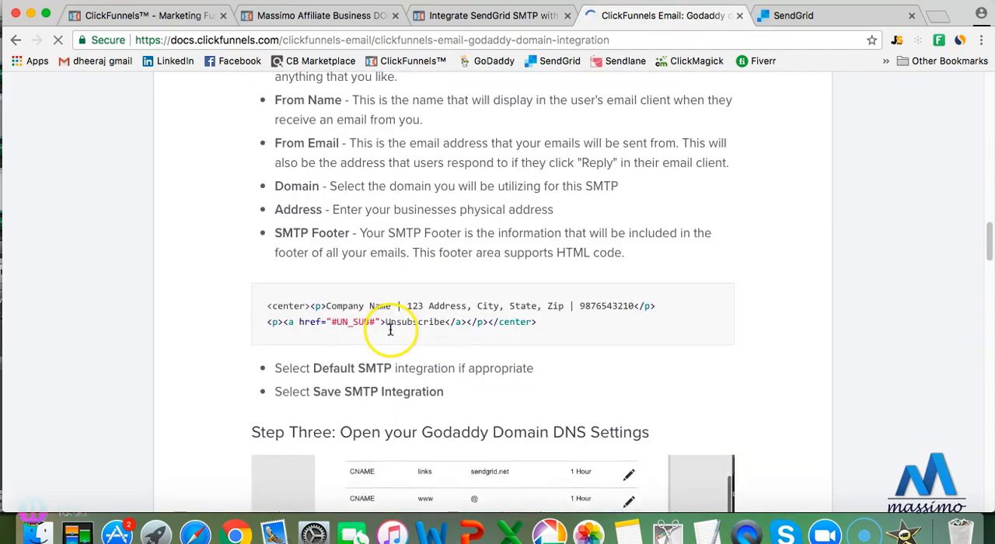
Review the article's remaining instructions on opening the Godaddy DNS settings, adding the MX, TXT and CNAME records, and validating them
{"action": "scroll", "coordinate": [389, 256], "scroll_direction": "down", "scroll_amount": 5}
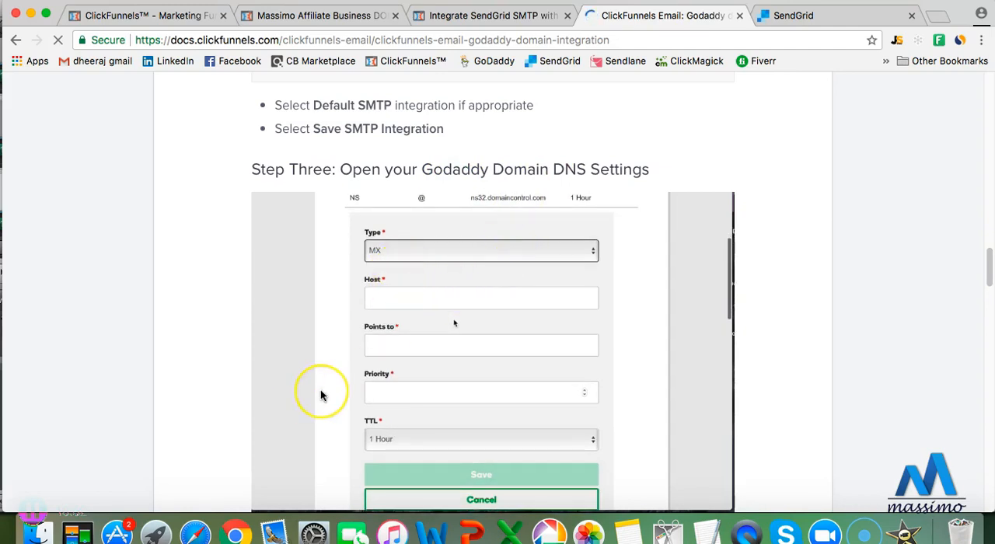
{"action": "scroll", "coordinate": [322, 395], "scroll_direction": "down", "scroll_amount": 10}
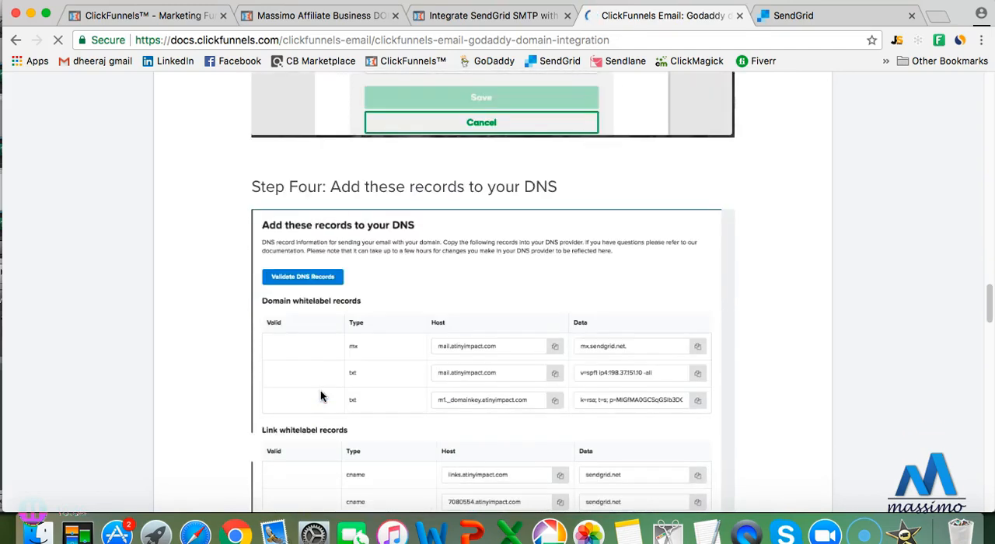
{"action": "scroll", "coordinate": [321, 395], "scroll_direction": "down", "scroll_amount": 5}
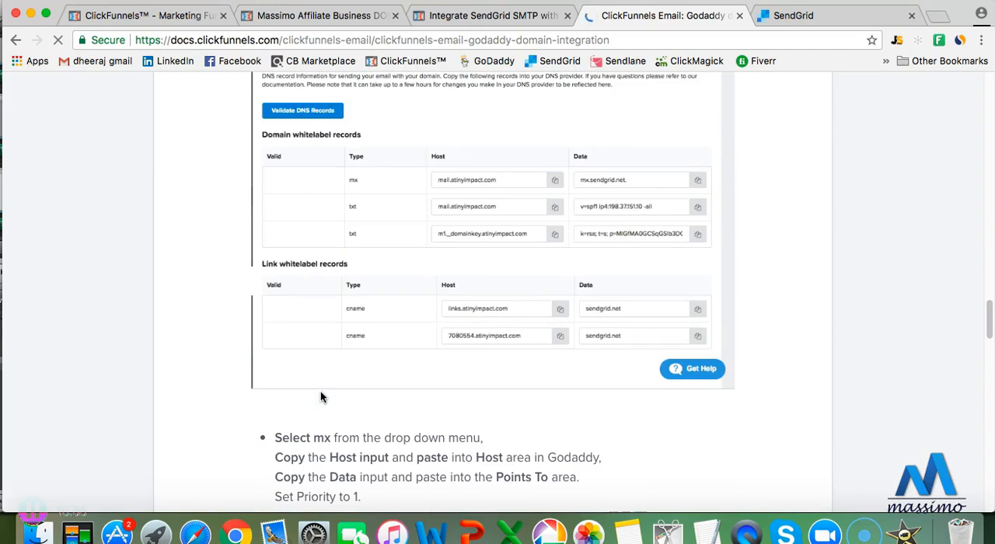
{"action": "scroll", "coordinate": [321, 391], "scroll_direction": "down", "scroll_amount": 10}
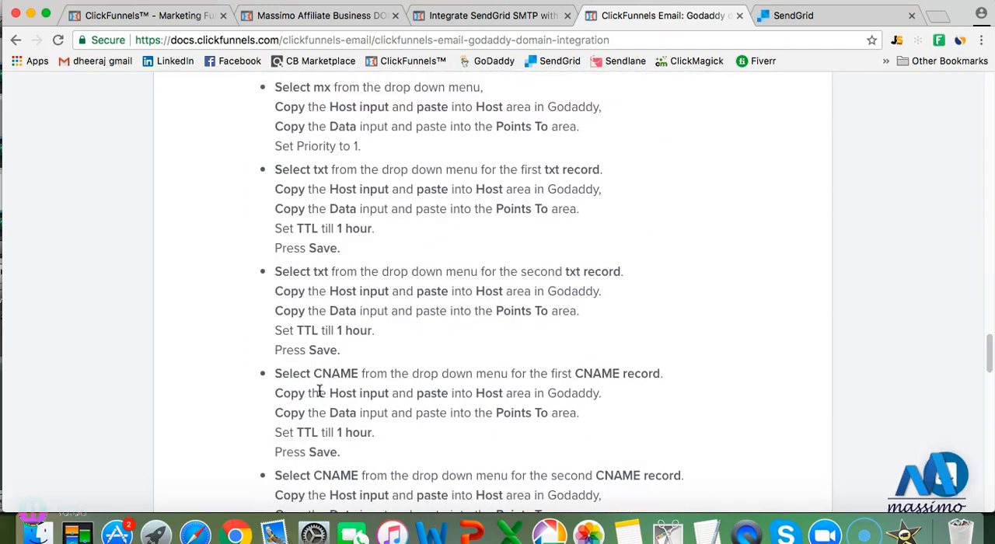
{"action": "scroll", "coordinate": [319, 391], "scroll_direction": "down", "scroll_amount": 12}
{"action": "scroll", "coordinate": [318, 390], "scroll_direction": "down", "scroll_amount": 4}
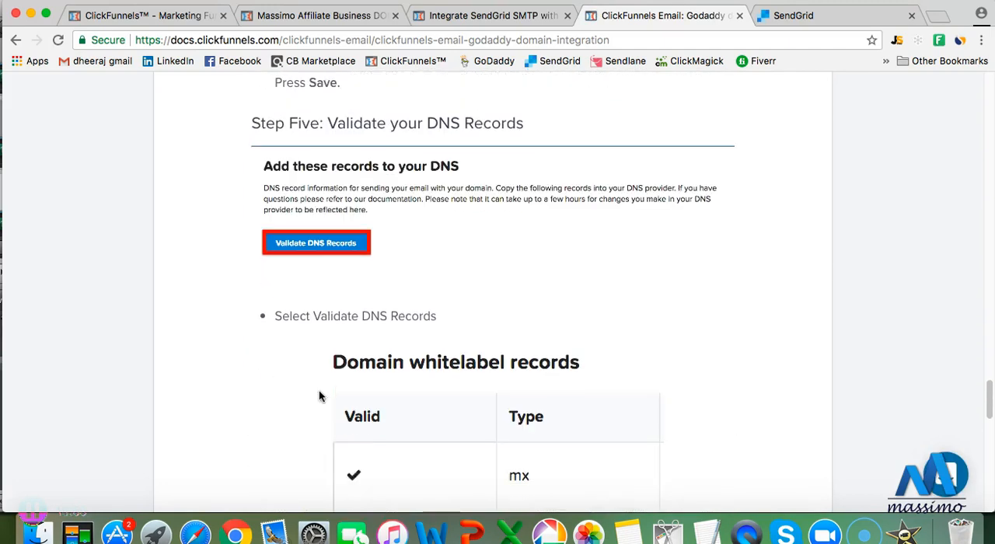
{"action": "scroll", "coordinate": [307, 374], "scroll_direction": "up", "scroll_amount": 12}
{"action": "scroll", "coordinate": [306, 376], "scroll_direction": "up", "scroll_amount": 20}
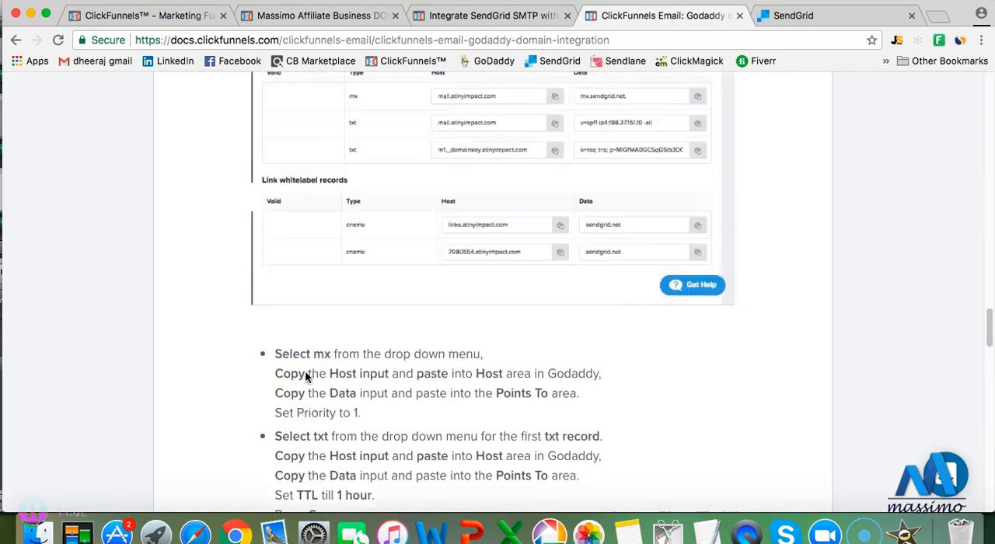
{"action": "scroll", "coordinate": [306, 376], "scroll_direction": "up", "scroll_amount": 20}
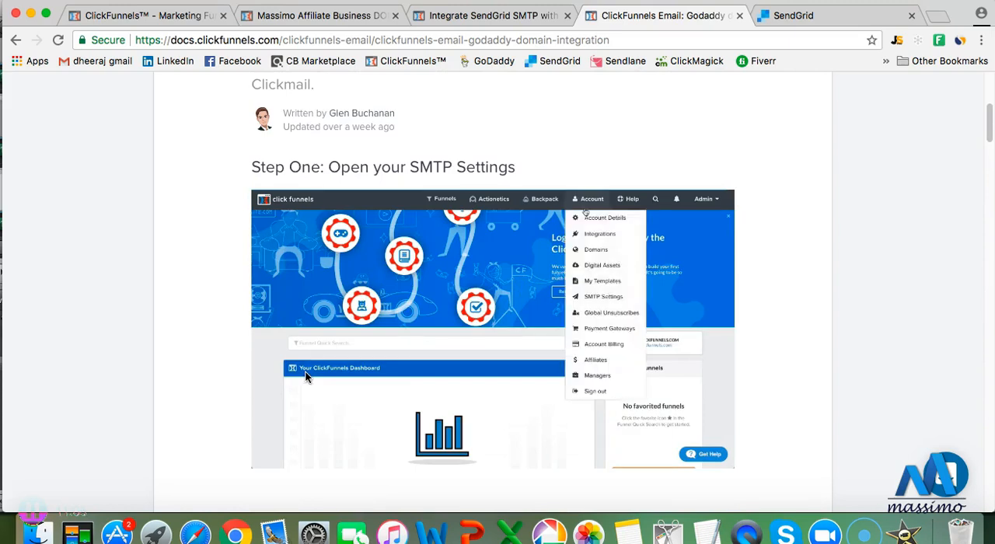
{"action": "scroll", "coordinate": [306, 372], "scroll_direction": "up", "scroll_amount": 3}
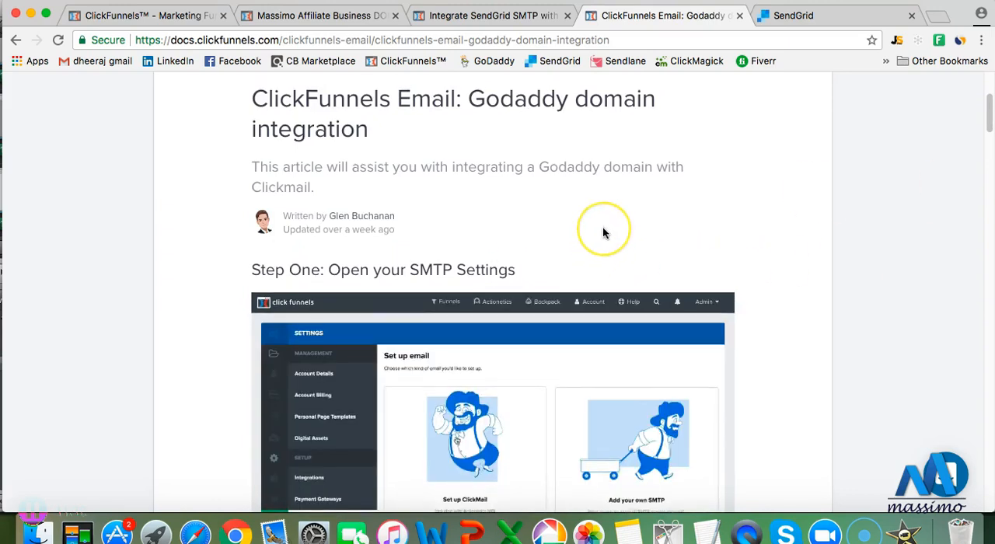
{"action": "scroll", "coordinate": [599, 229], "scroll_direction": "up", "scroll_amount": 1}
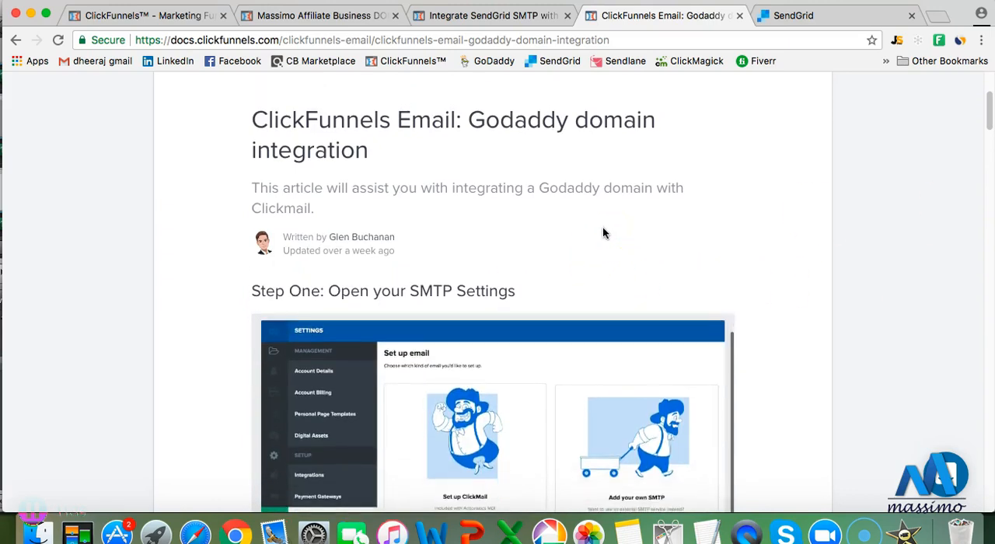